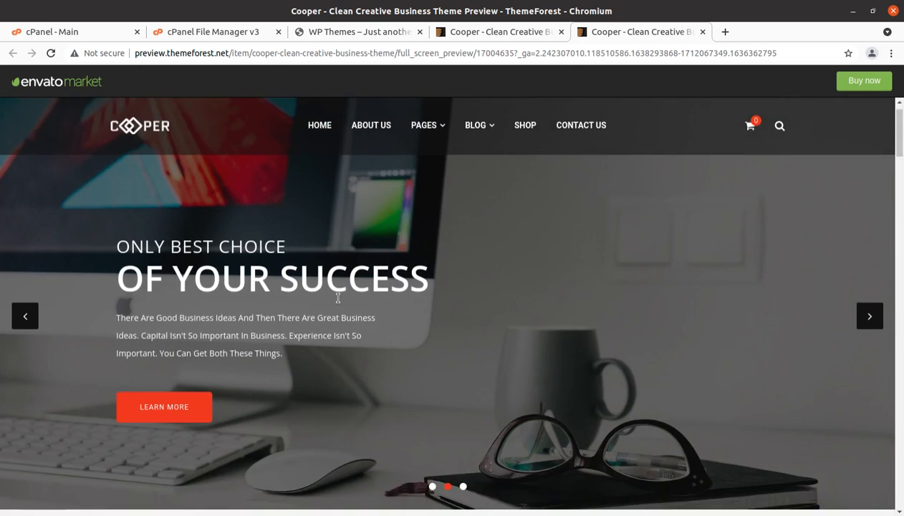
# Examine the Cooper theme's ThemeForest item page for its author, publication date and last update.
pyautogui.moveTo(440, 120)
pyautogui.click(473, 38)
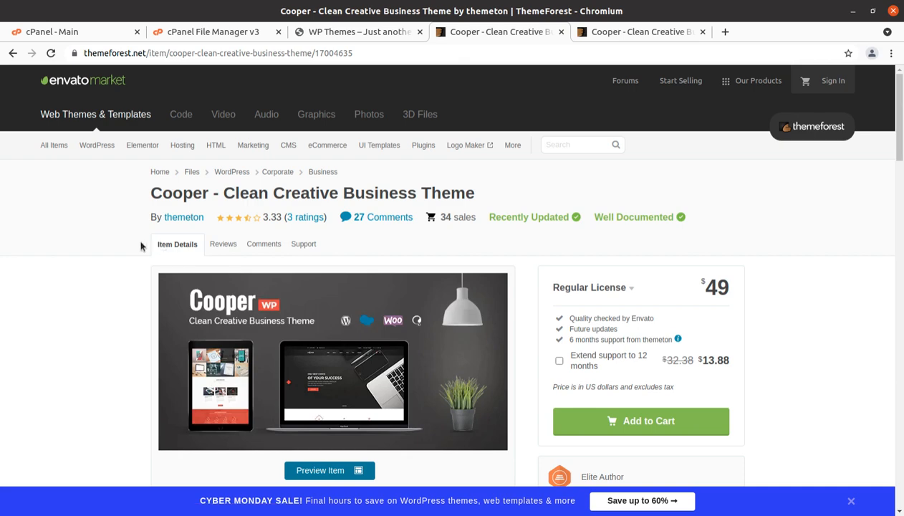
pyautogui.scroll(-5, 147, 315)
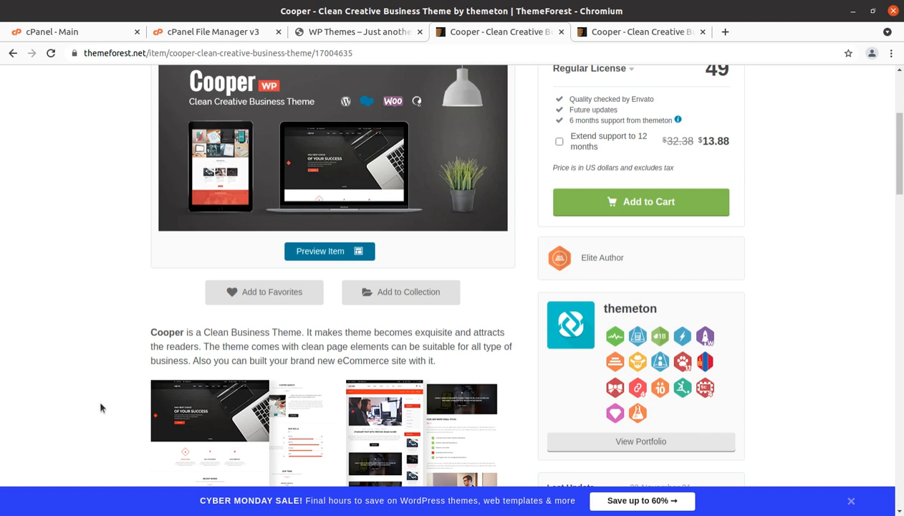
pyautogui.scroll(-2, 517, 412)
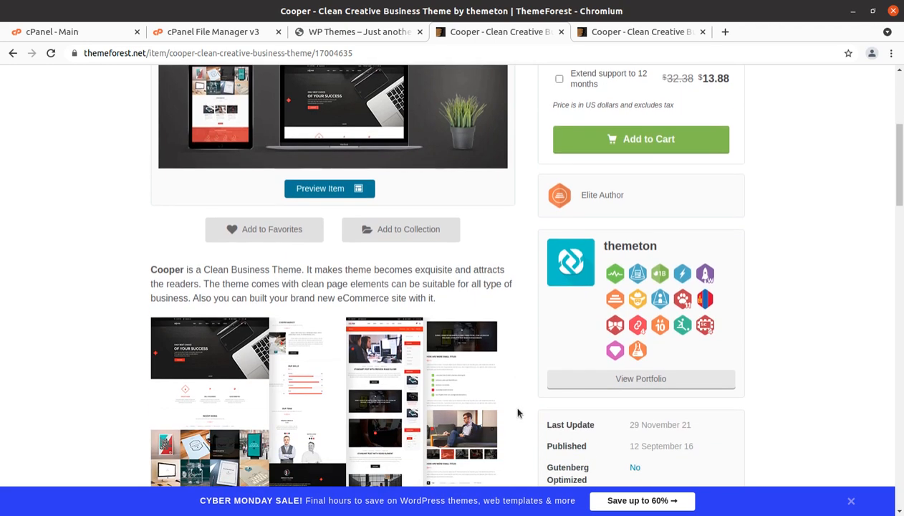
pyautogui.scroll(-4, 559, 382)
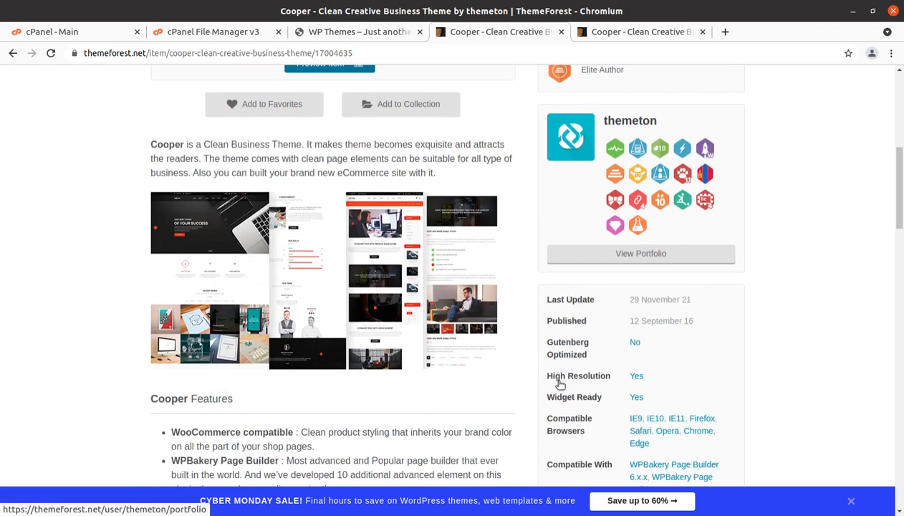
pyautogui.scroll(3, 558, 371)
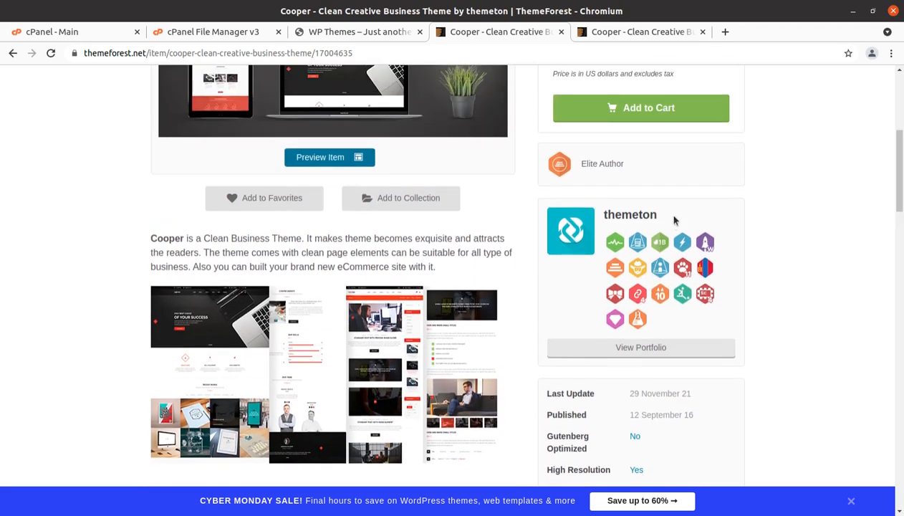
pyautogui.moveTo(666, 215); pyautogui.dragTo(602, 208)
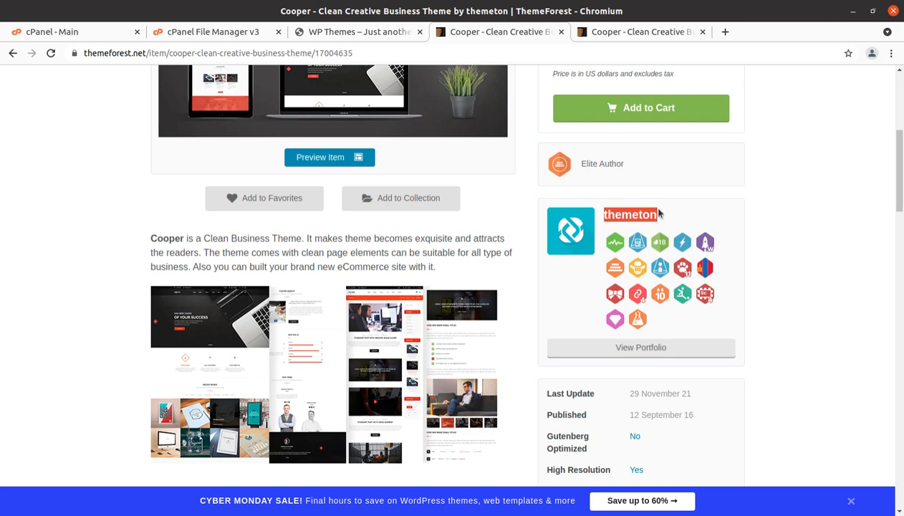
pyautogui.moveTo(631, 164); pyautogui.dragTo(577, 164)
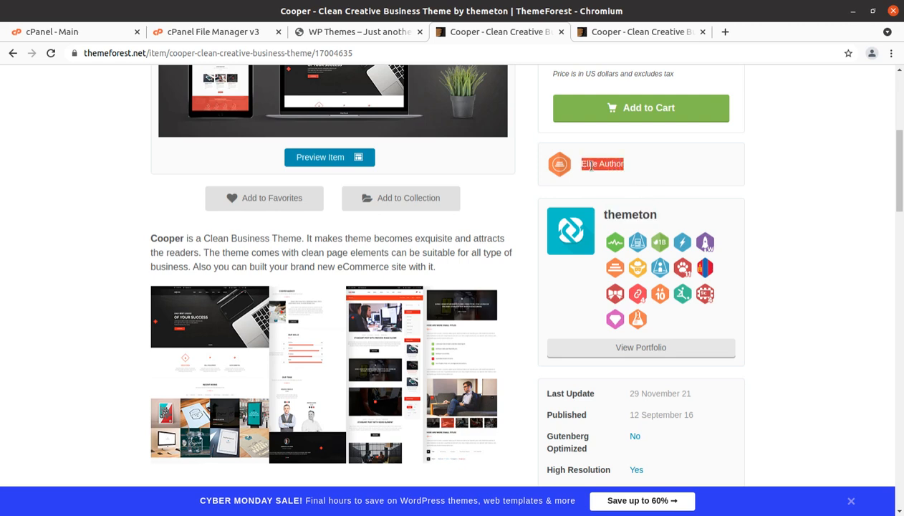
pyautogui.moveTo(698, 414); pyautogui.dragTo(630, 414)
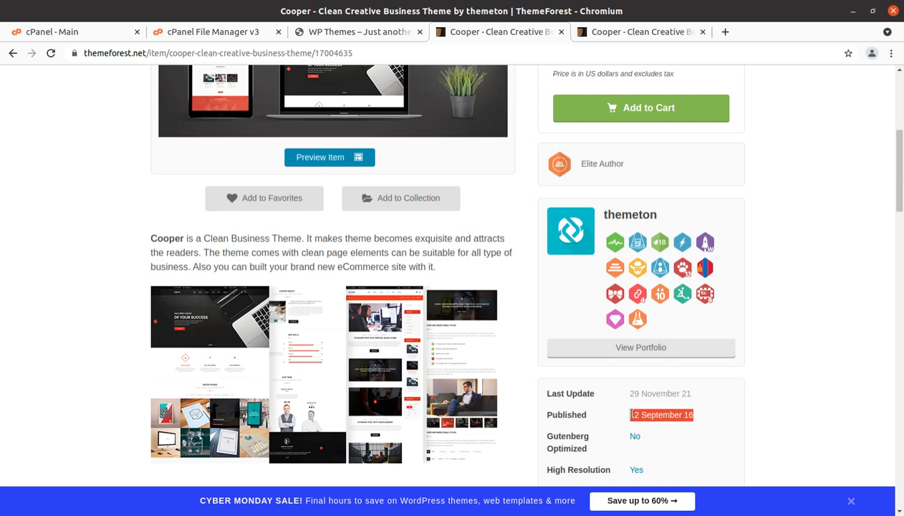
pyautogui.moveTo(693, 394); pyautogui.dragTo(629, 401)
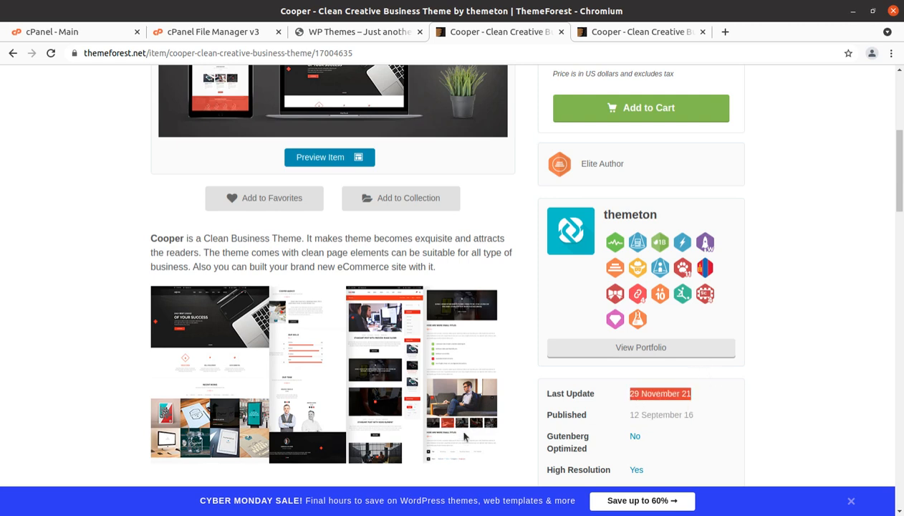
# Review the Cooper theme's feature list, compatible software versions and change log.
pyautogui.scroll(-4, 466, 442)
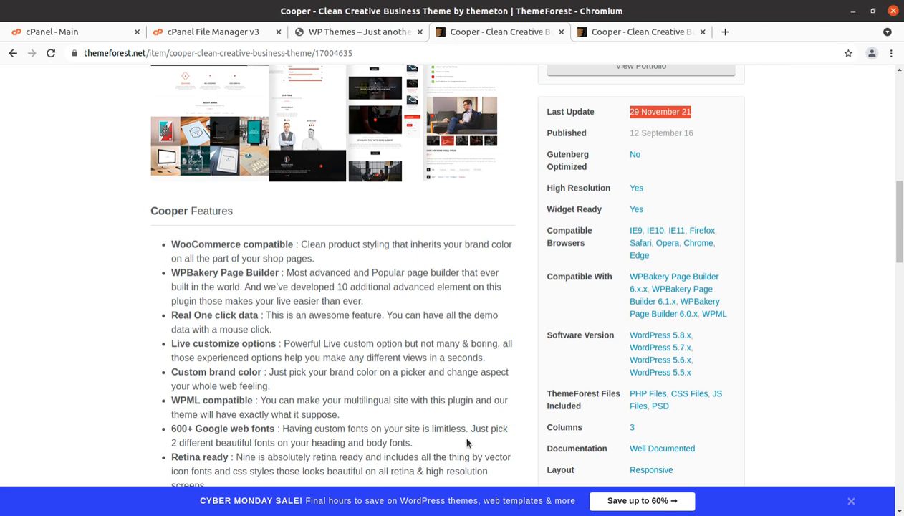
pyautogui.scroll(-1, 467, 442)
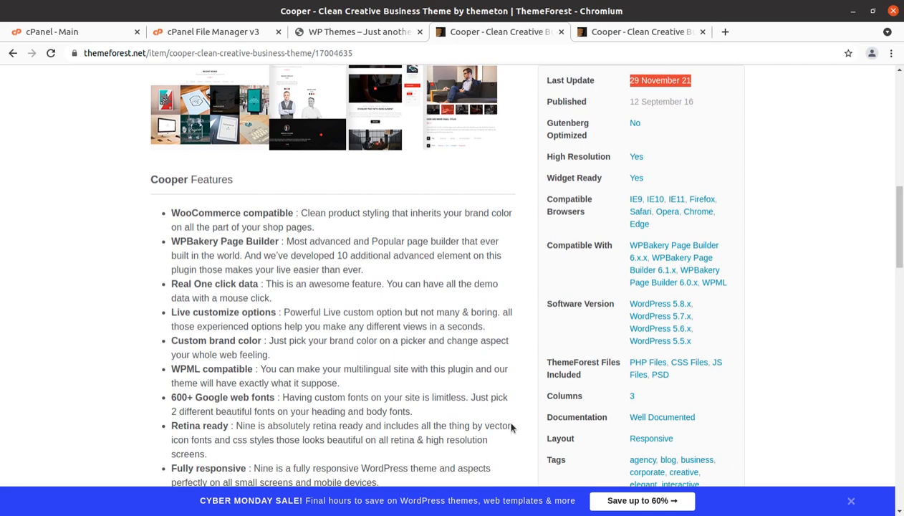
pyautogui.scroll(-4, 561, 450)
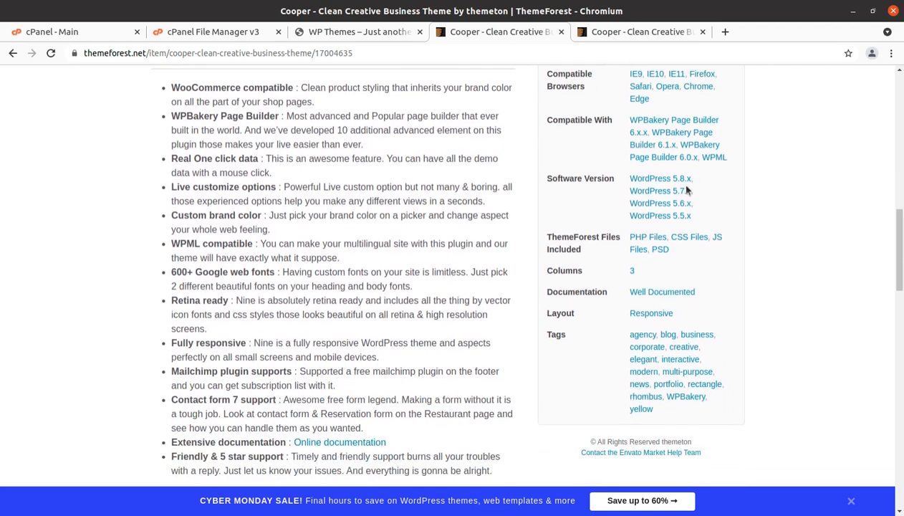
pyautogui.scroll(-10, 529, 482)
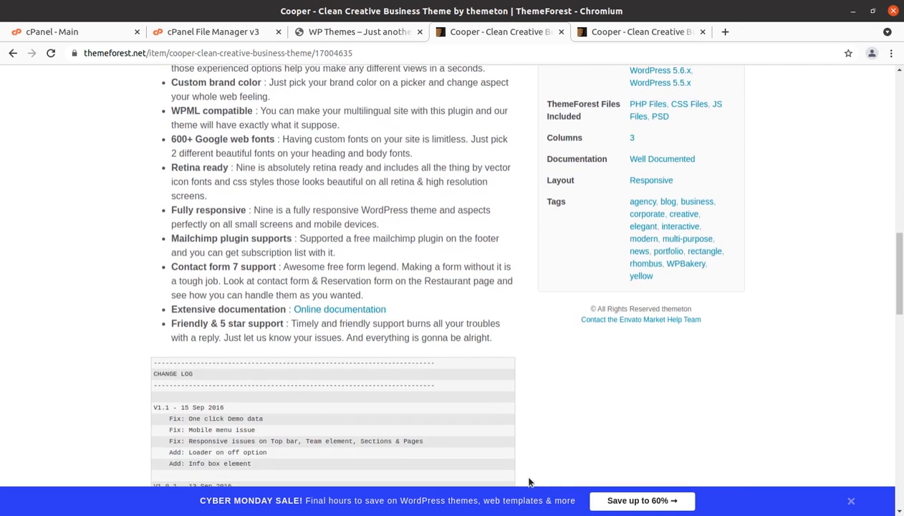
pyautogui.scroll(20, 528, 480)
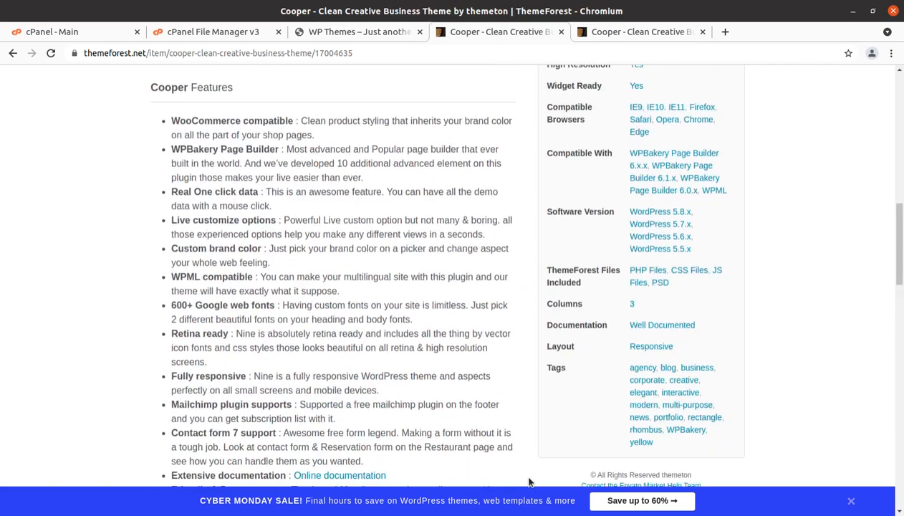
# Look through the home page of the Cooper live preview, filtering the Recent work portfolio by Photography and All.
pyautogui.click(617, 32)
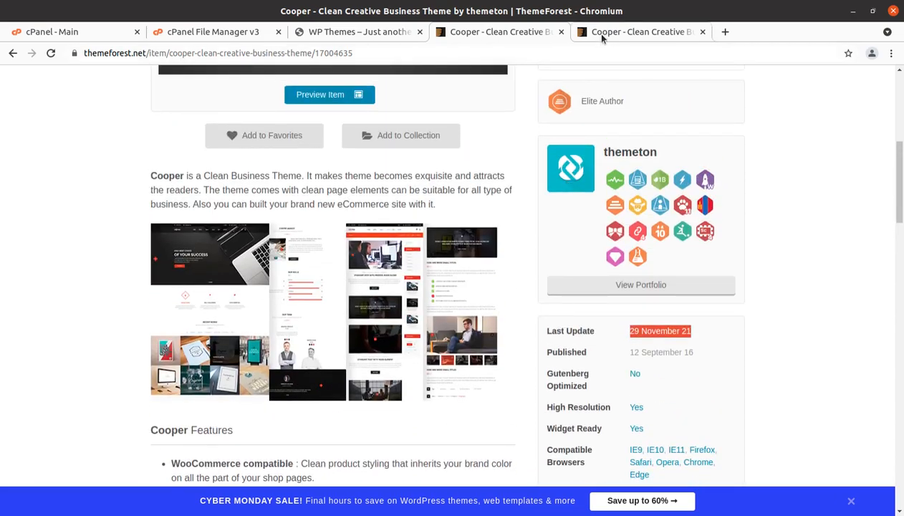
pyautogui.scroll(-5, 462, 328)
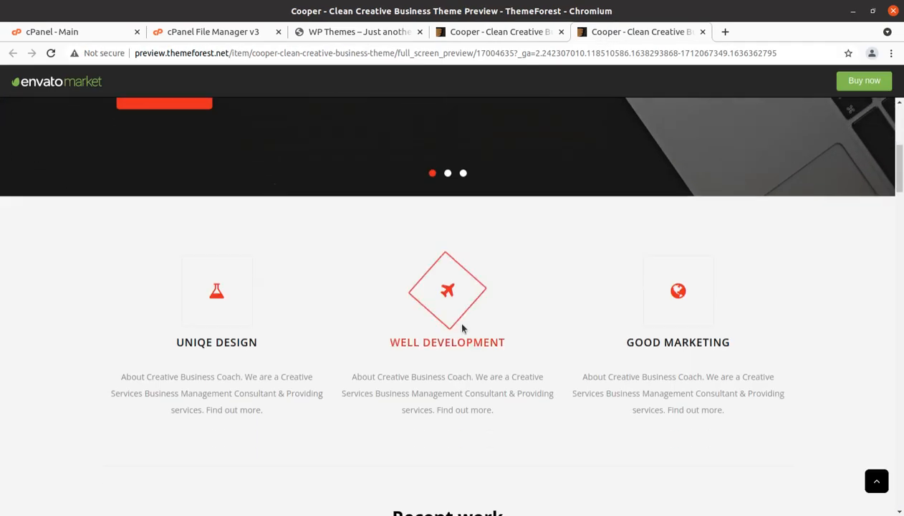
pyautogui.scroll(-10, 462, 328)
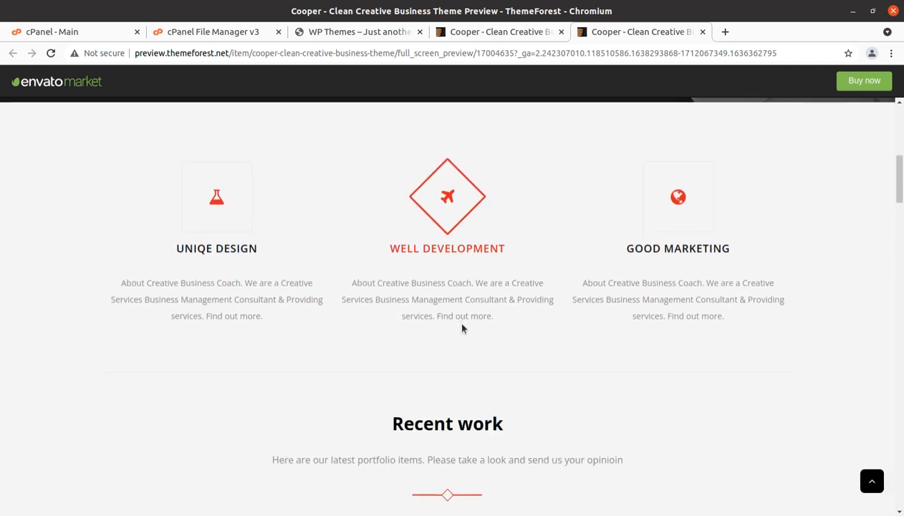
pyautogui.scroll(-3, 463, 312)
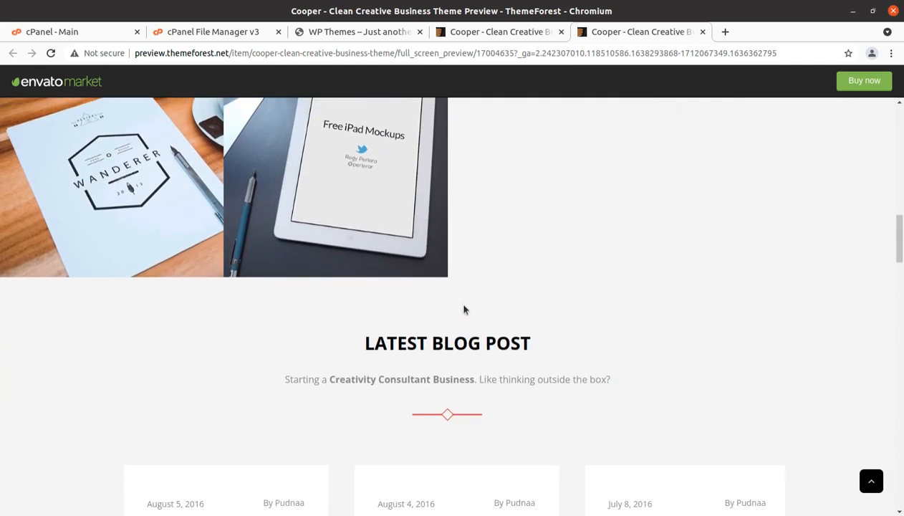
pyautogui.scroll(3, 488, 284)
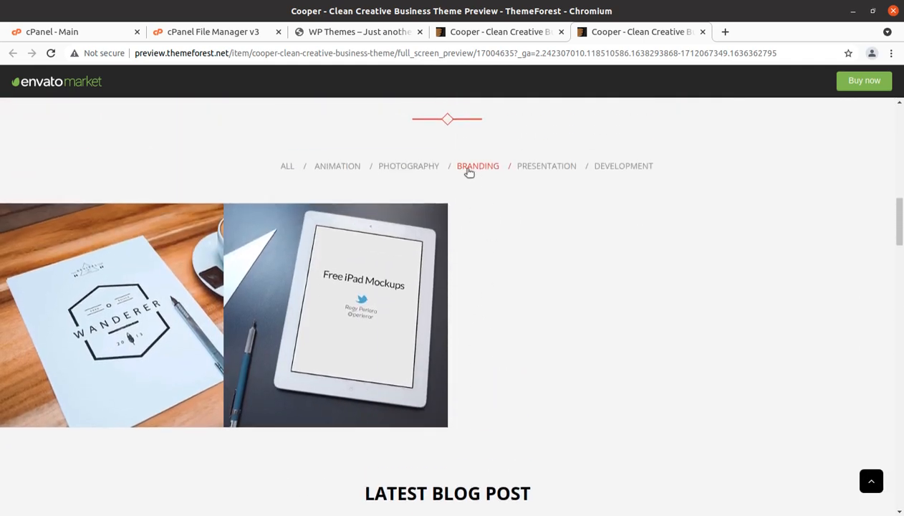
pyautogui.click(400, 170)
pyautogui.click(288, 167)
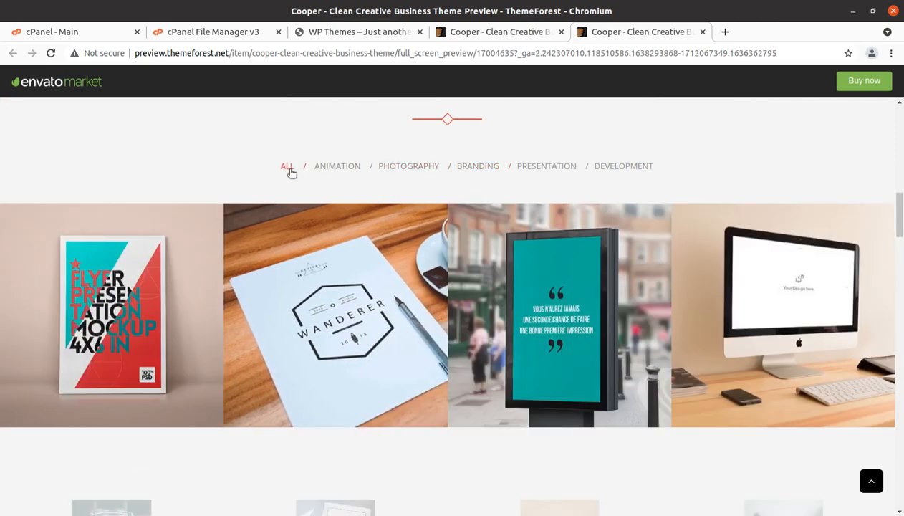
pyautogui.scroll(-5, 387, 309)
pyautogui.scroll(-4, 430, 385)
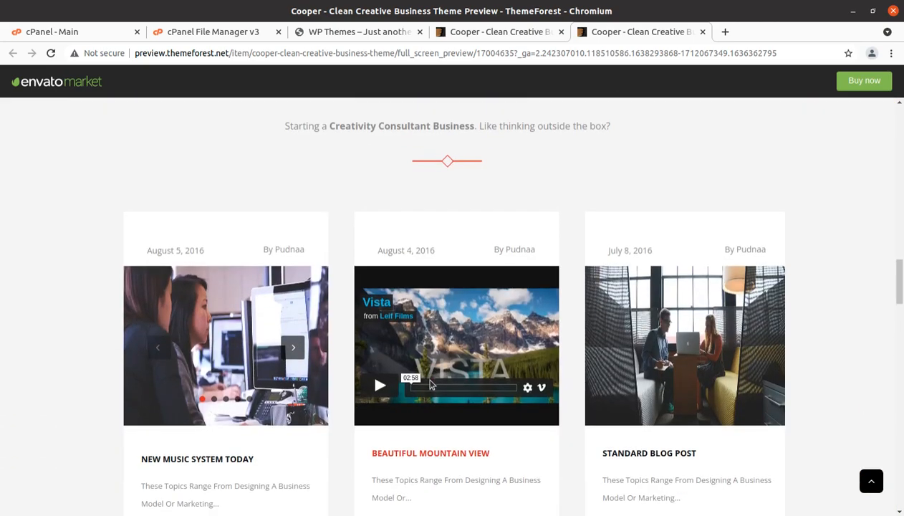
pyautogui.scroll(4, 430, 385)
pyautogui.scroll(15, 429, 385)
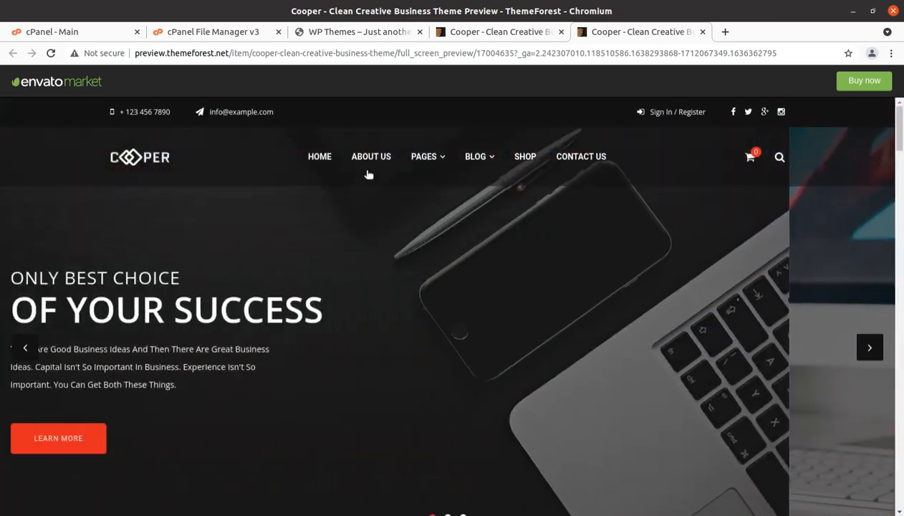
# Open the About Us page of the Cooper demo and view its content.
pyautogui.click(370, 162)
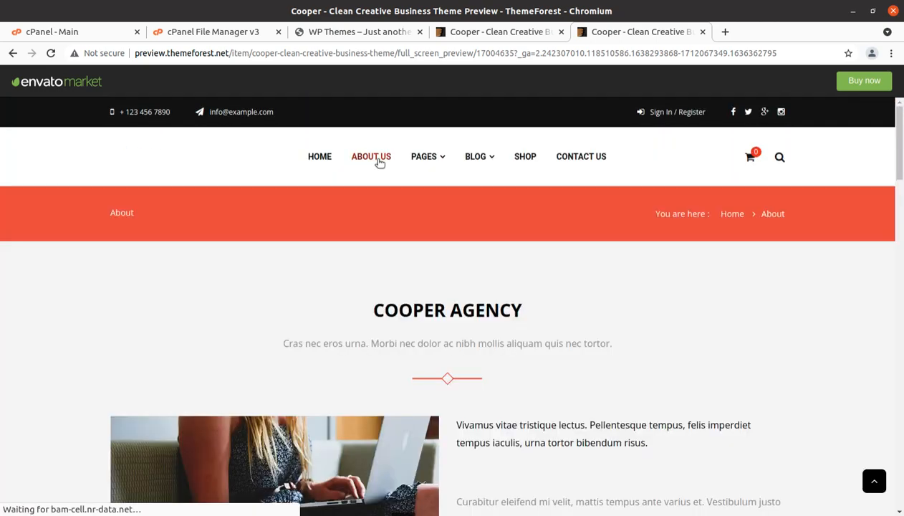
pyautogui.moveTo(442, 161)
pyautogui.click(427, 208)
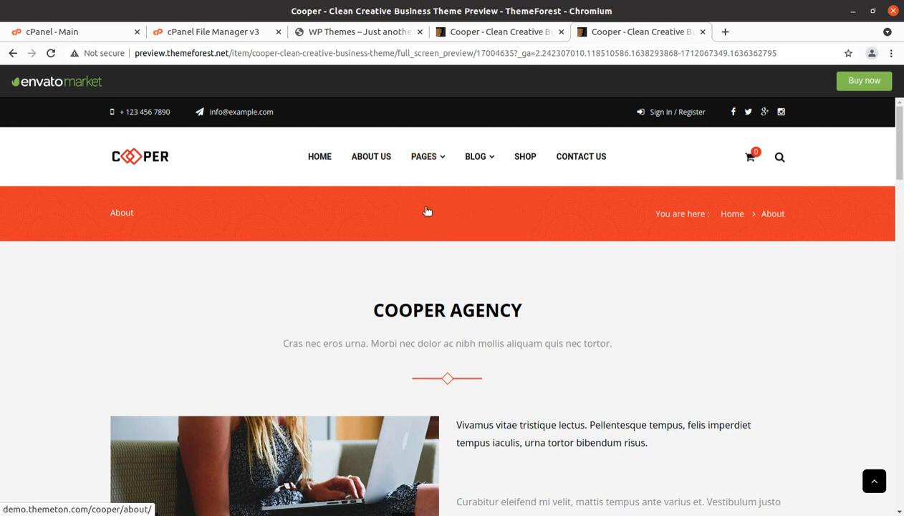
pyautogui.scroll(-4, 442, 254)
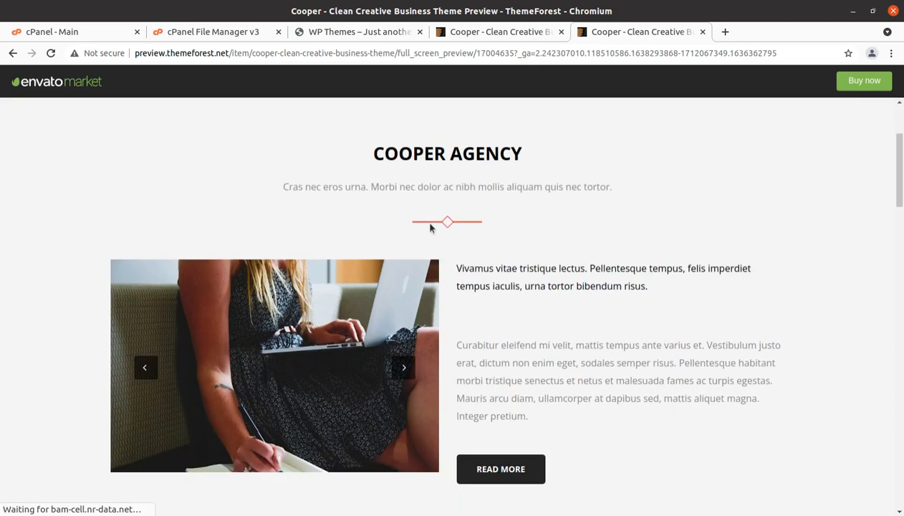
pyautogui.scroll(4, 429, 224)
# Open the demo's Blog page and look through its posts and sidebar widgets.
pyautogui.moveTo(419, 185)
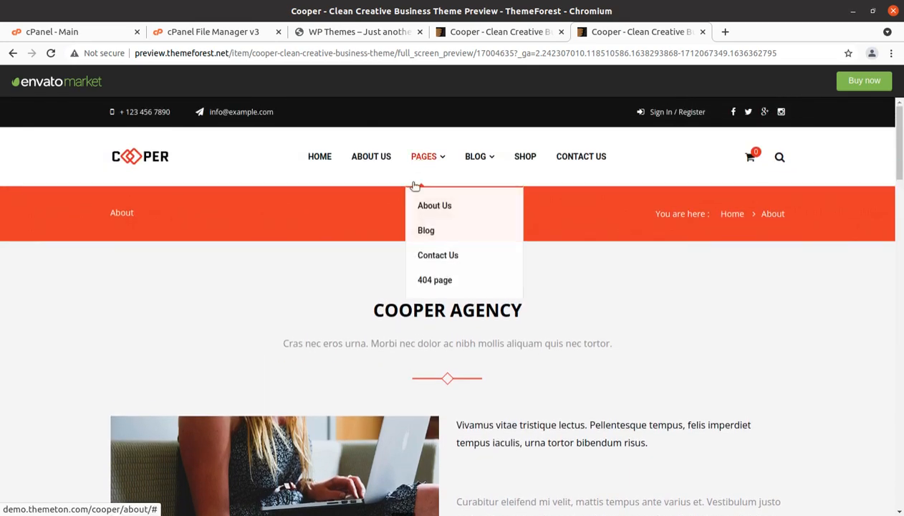
pyautogui.click(417, 236)
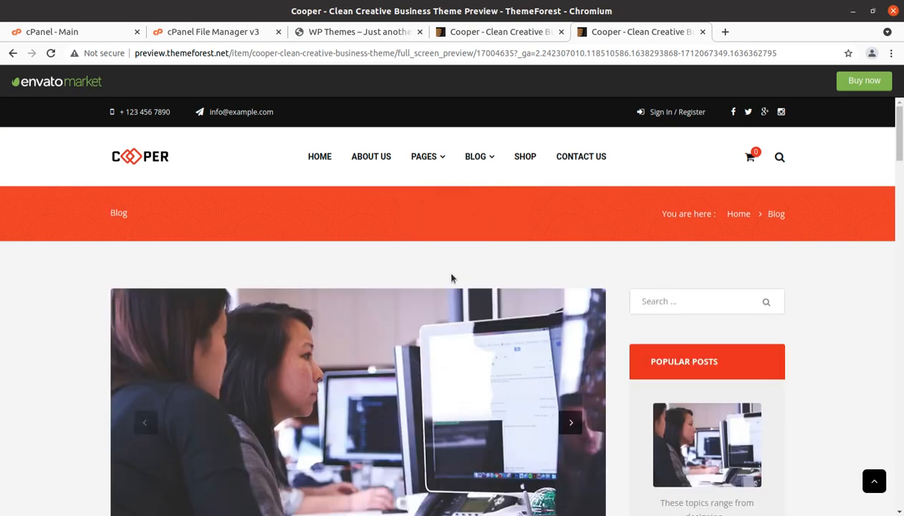
pyautogui.scroll(-3, 446, 270)
pyautogui.scroll(-8, 452, 278)
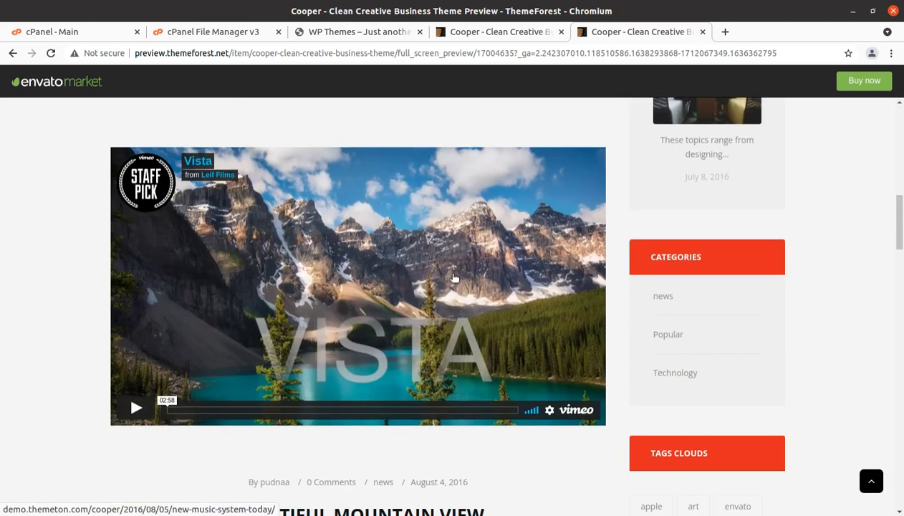
pyautogui.scroll(-6, 453, 278)
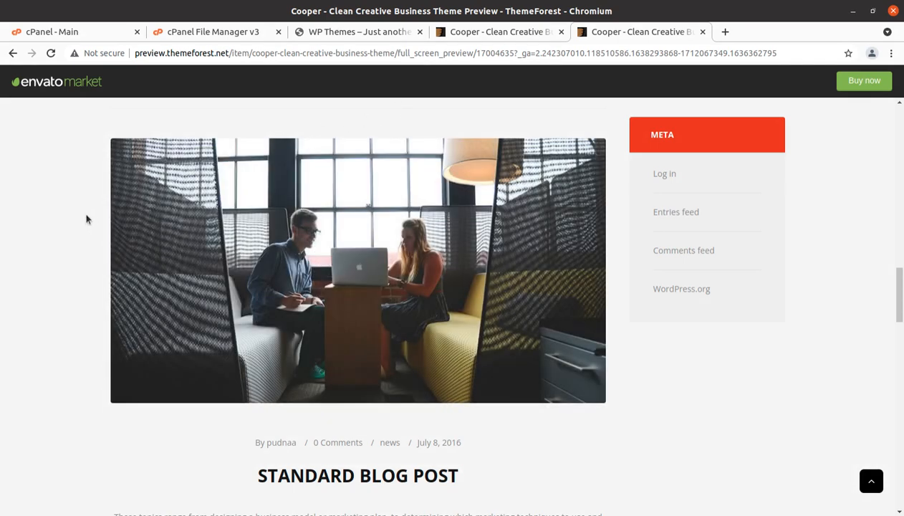
# Switch to the WP Themes site and open its WordPress dashboard.
pyautogui.click(330, 36)
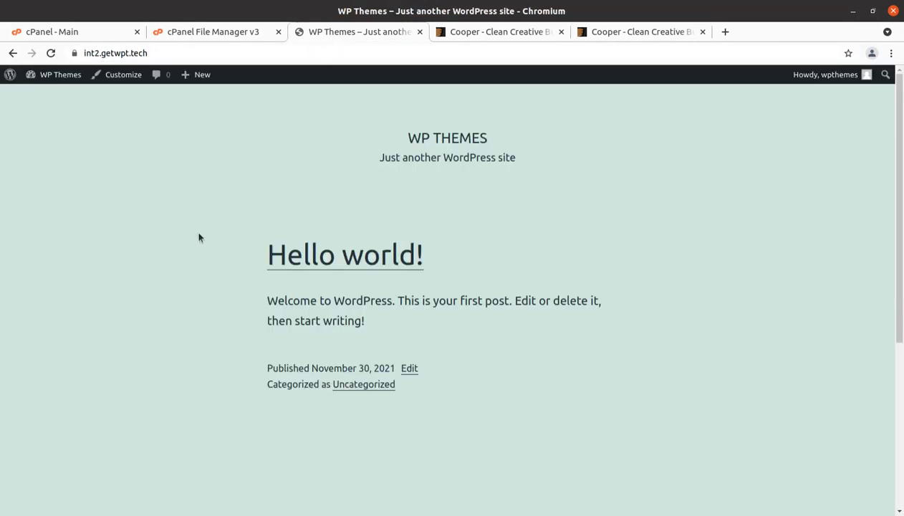
pyautogui.moveTo(62, 83)
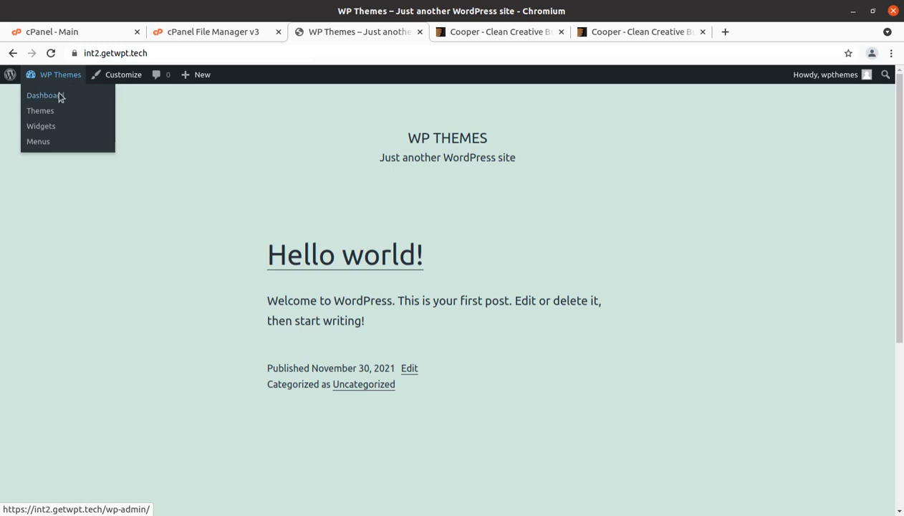
pyautogui.click(140, 79)
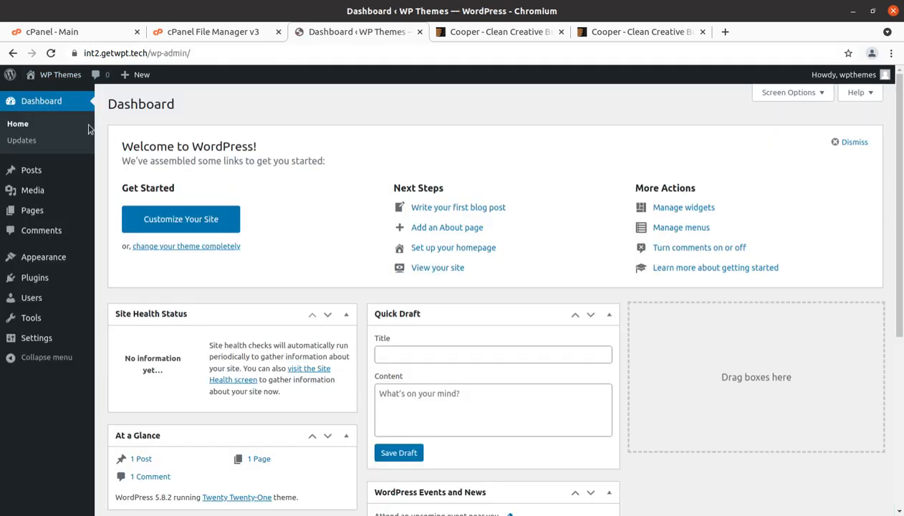
# Switch to the file manager and open the dummy-data folder inside cooper_v2.1.
pyautogui.click(0, 21)
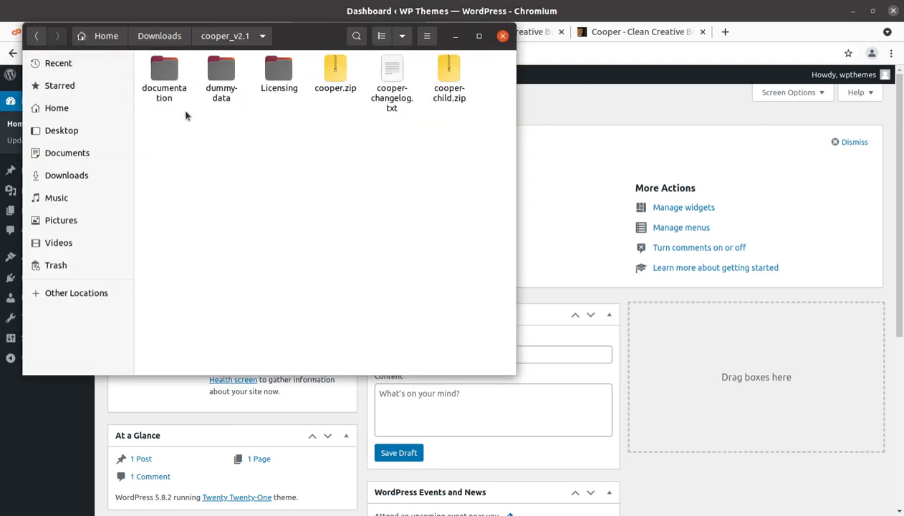
pyautogui.click(167, 73)
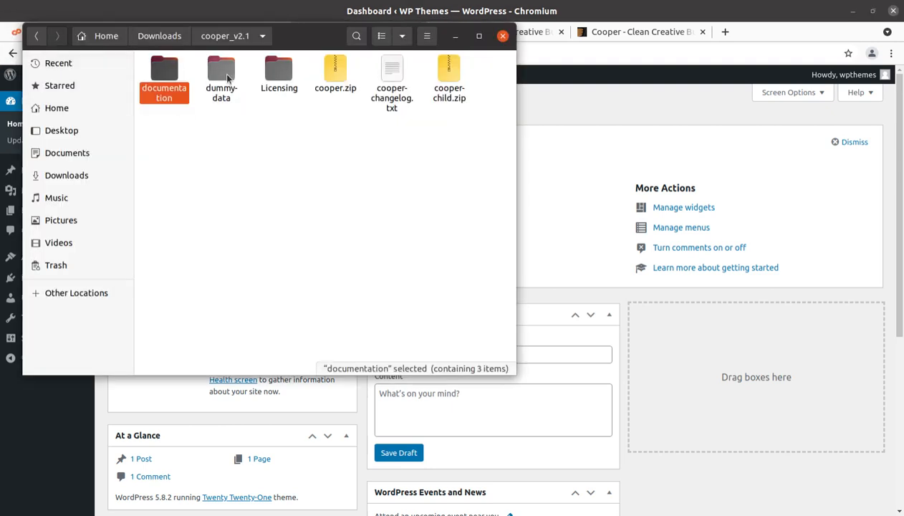
pyautogui.click(225, 78)
pyautogui.doubleClick(221, 73)
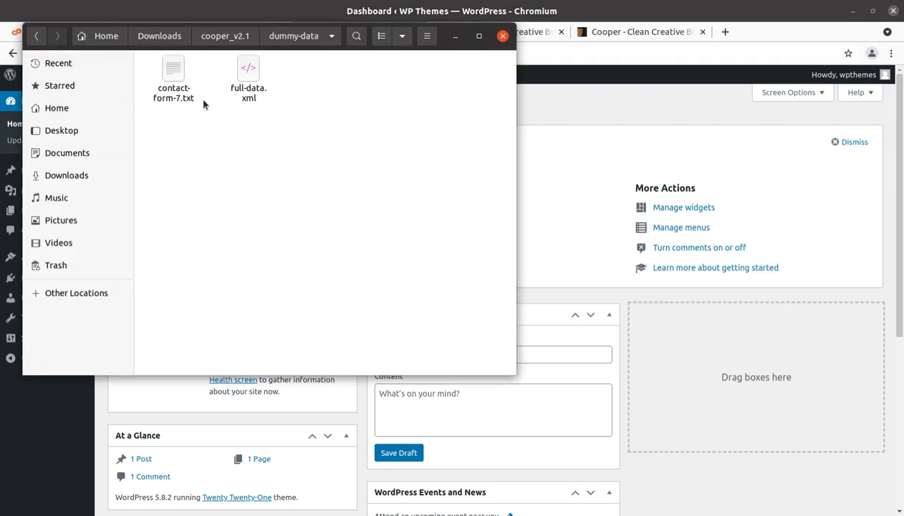
# Check the contact-form-7.txt and full-data.xml files in the dummy-data folder.
pyautogui.click(164, 100)
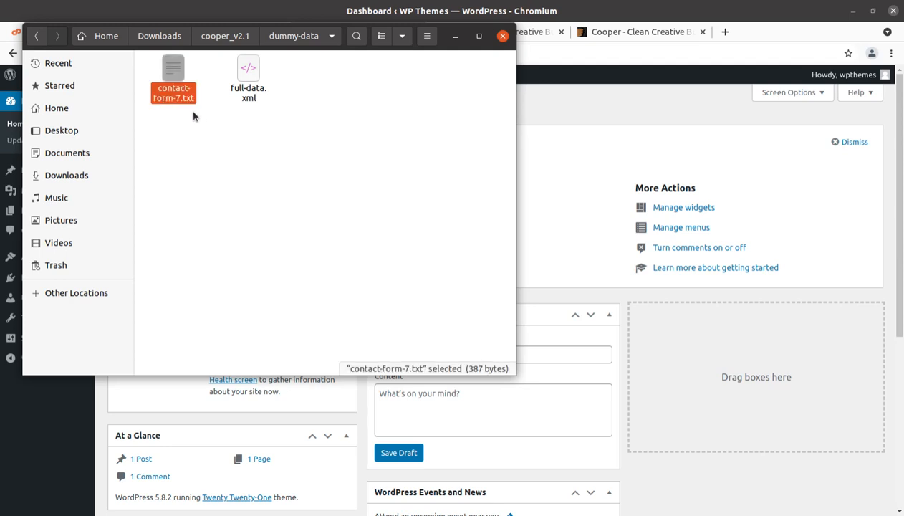
pyautogui.click(190, 109)
pyautogui.click(175, 72)
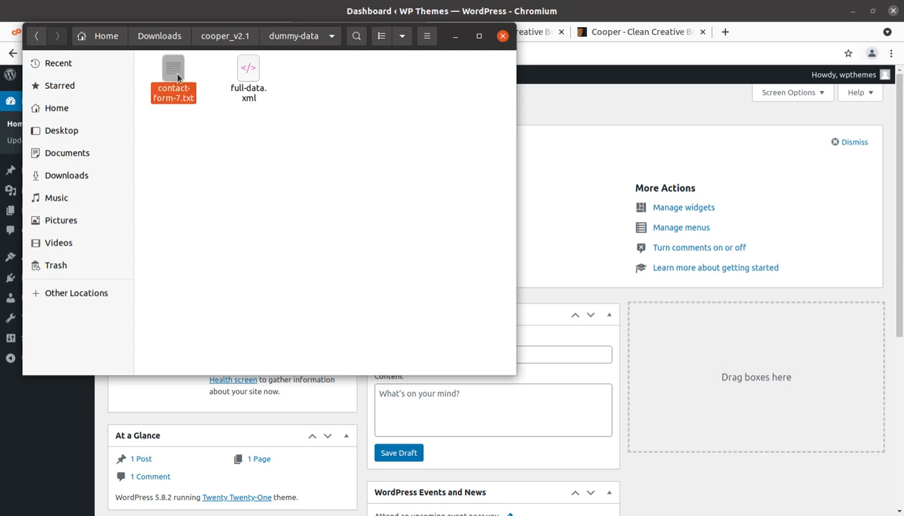
pyautogui.click(239, 98)
# Return to the cooper_v2.1 folder, check its Licensing folder, cooper.zip and cooper-child.zip, and minimise the file manager.
pyautogui.click(217, 38)
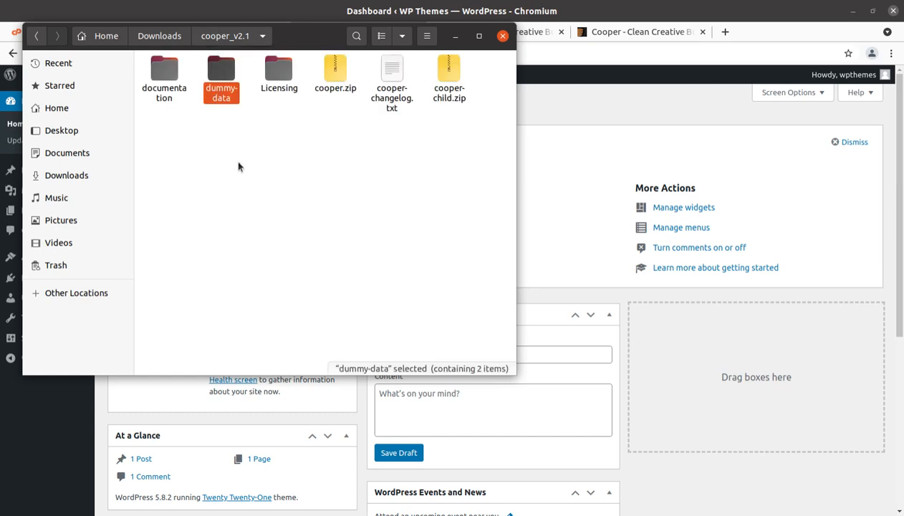
pyautogui.click(276, 78)
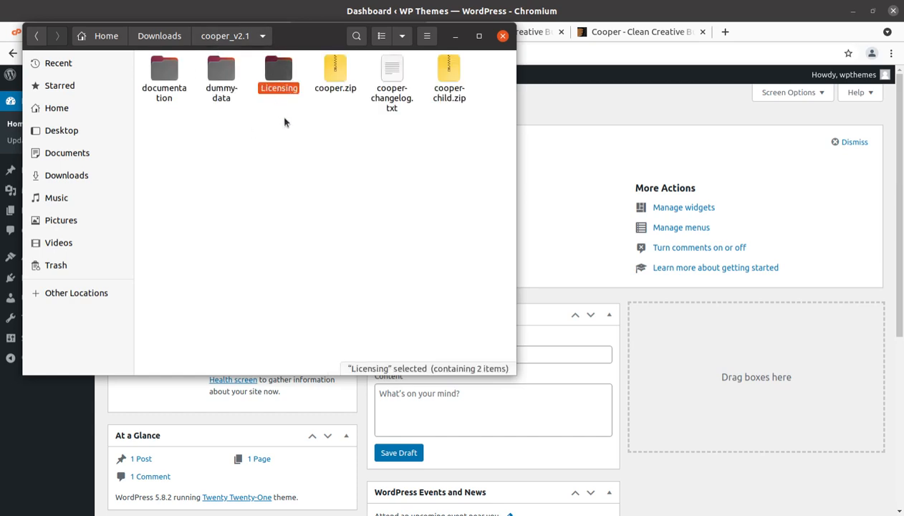
pyautogui.click(330, 86)
pyautogui.click(448, 77)
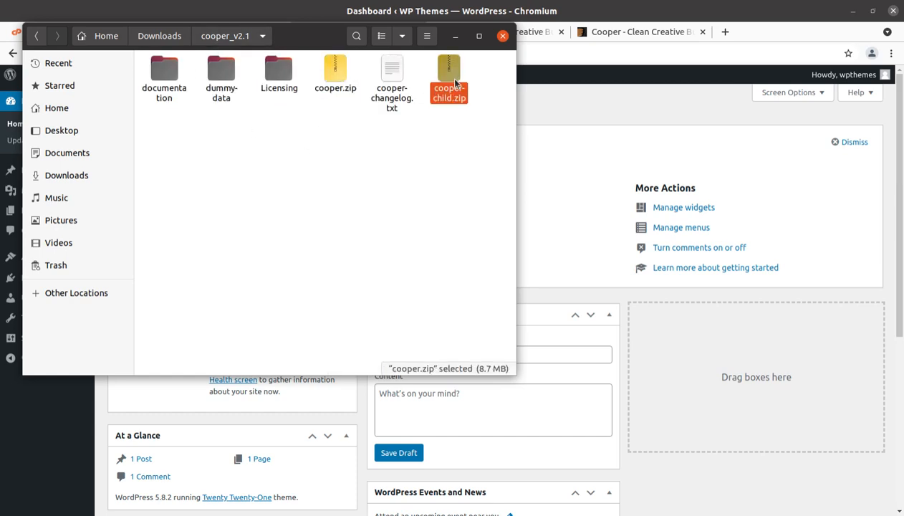
pyautogui.click(324, 91)
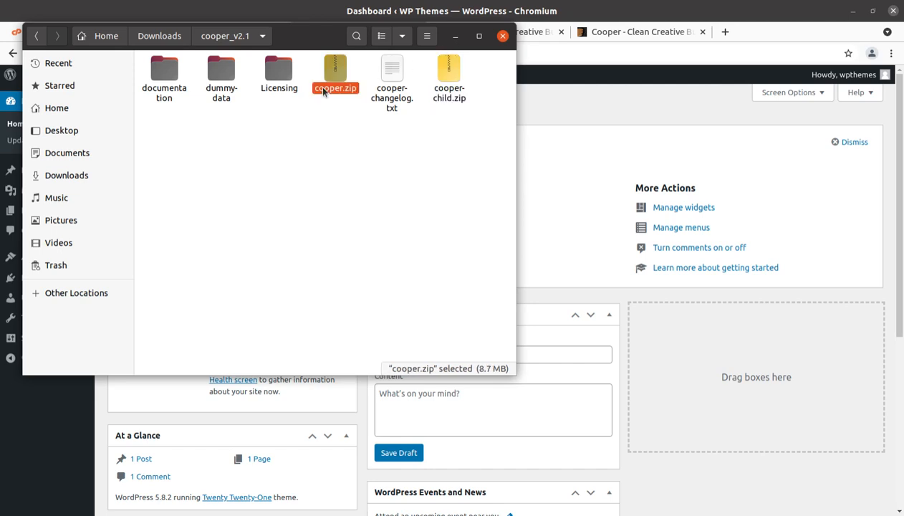
pyautogui.click(455, 36)
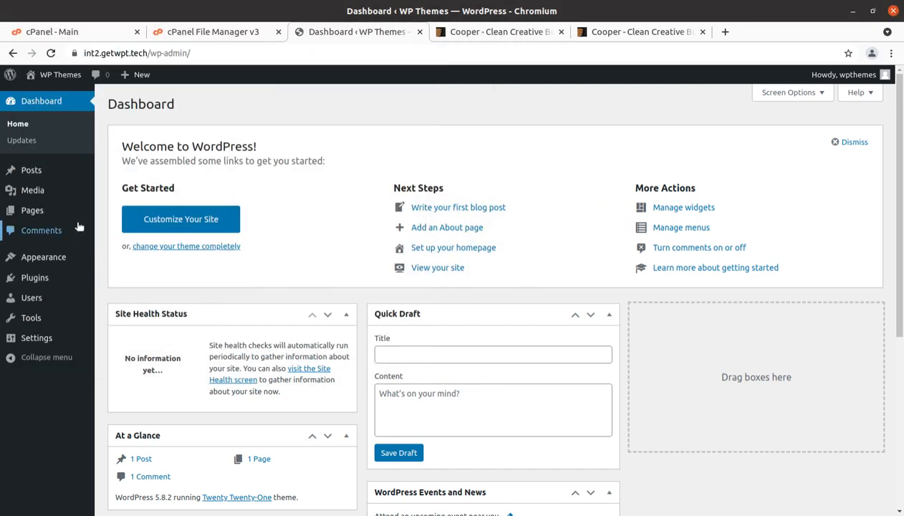
# Open the form for uploading a new theme to the WordPress site.
pyautogui.moveTo(44, 259)
pyautogui.click(130, 263)
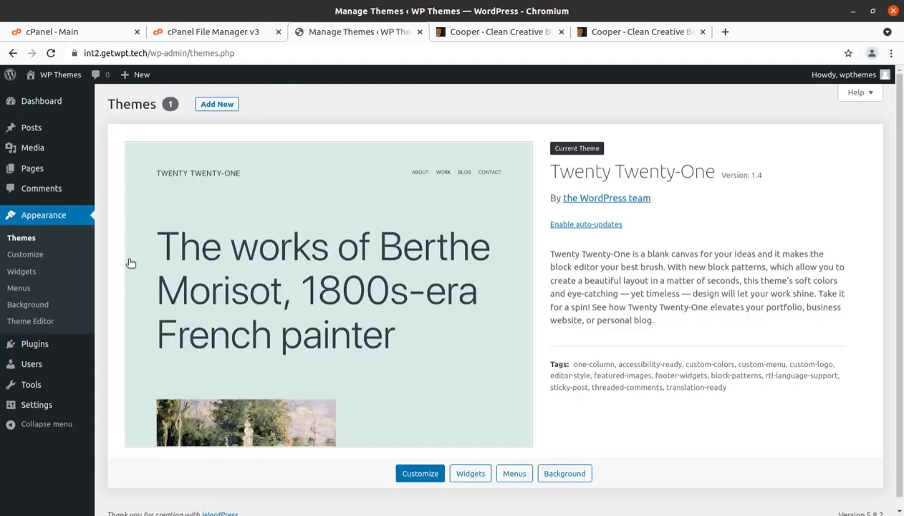
pyautogui.click(203, 104)
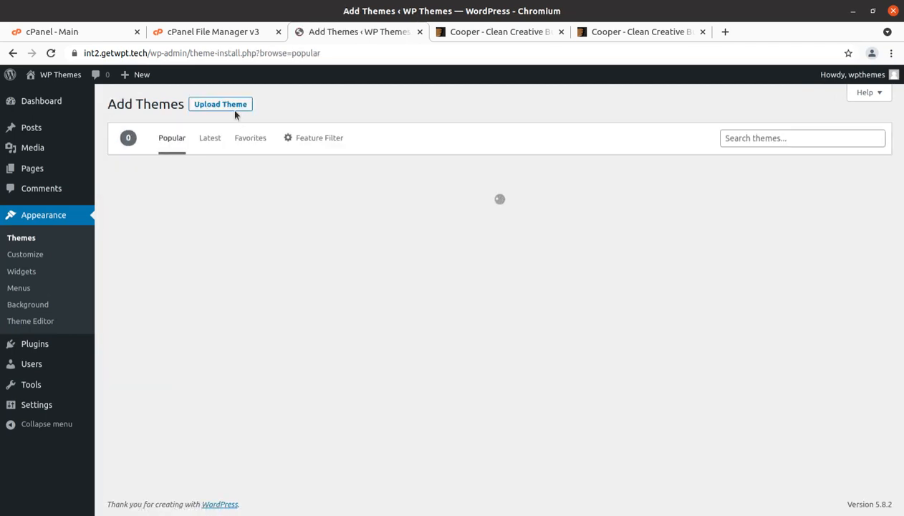
pyautogui.click(236, 108)
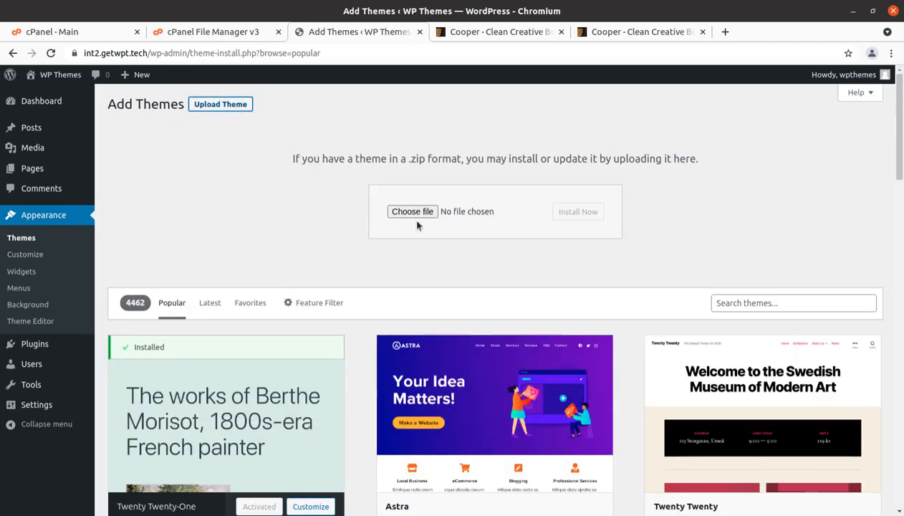
# Choose cooper.zip from the cooper_v2.1 folder and install it as a theme.
pyautogui.click(414, 212)
pyautogui.doubleClick(267, 93)
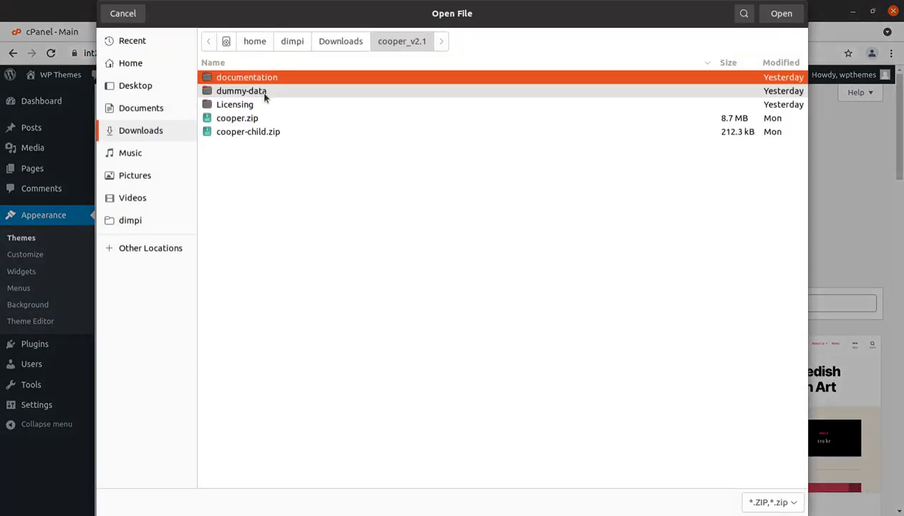
pyautogui.click(237, 119)
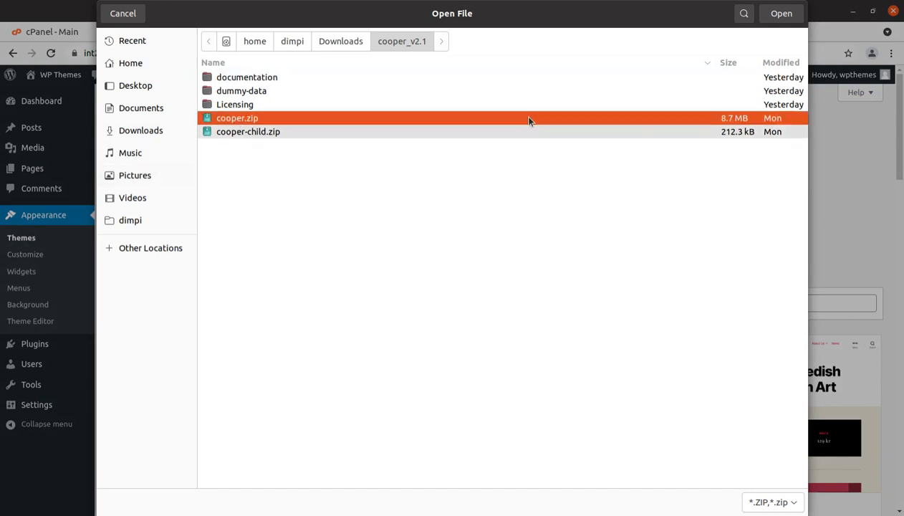
pyautogui.click(778, 15)
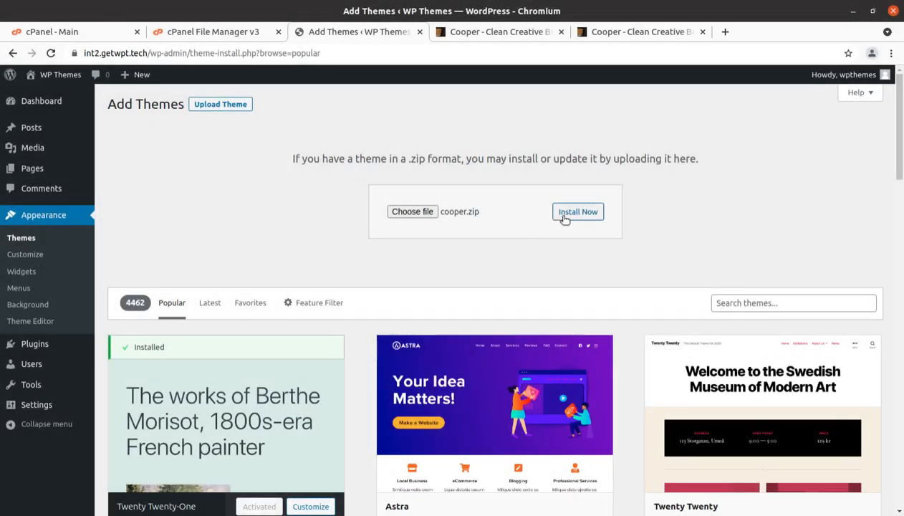
pyautogui.click(564, 218)
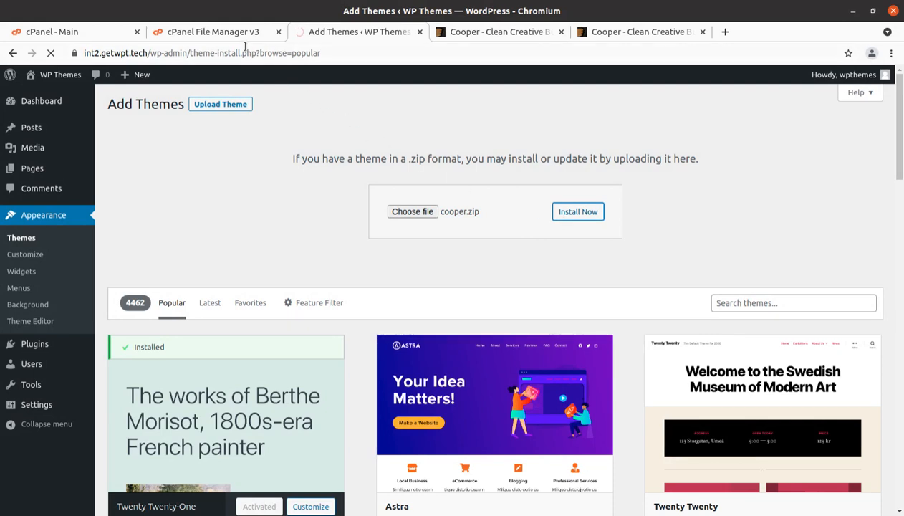
# Check the wp-content/themes path in the cPanel File Manager, and return to the WordPress theme installation.
pyautogui.click(225, 33)
pyautogui.moveTo(104, 129); pyautogui.dragTo(166, 135)
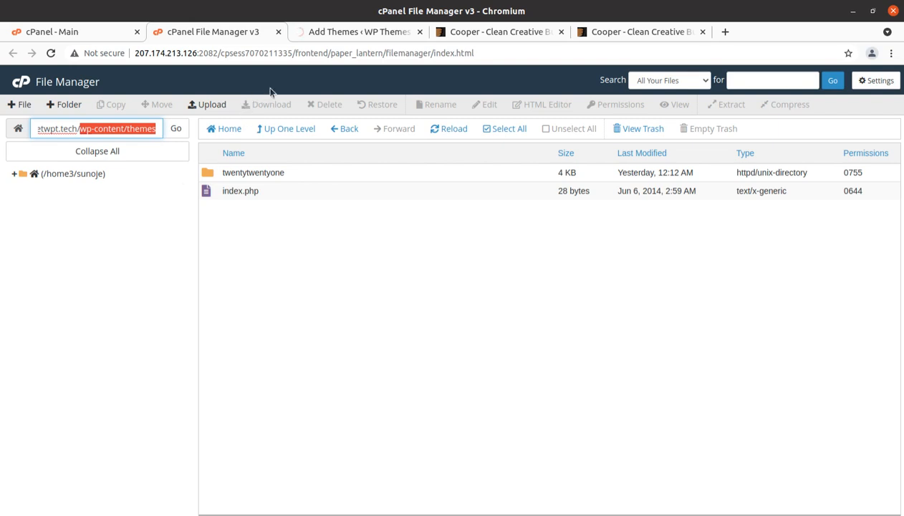
pyautogui.click(322, 33)
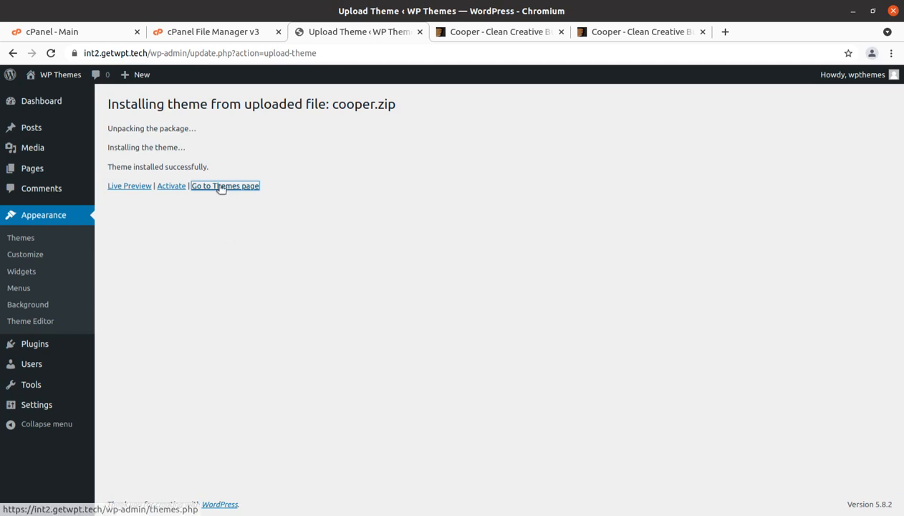
# Review the Cooper theme's details from the installed themes, and activate the theme.
pyautogui.click(222, 190)
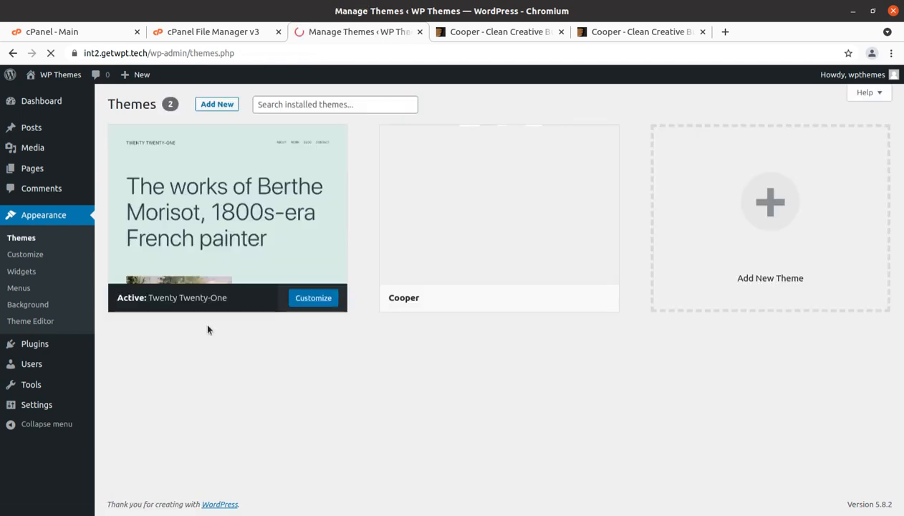
pyautogui.moveTo(449, 249)
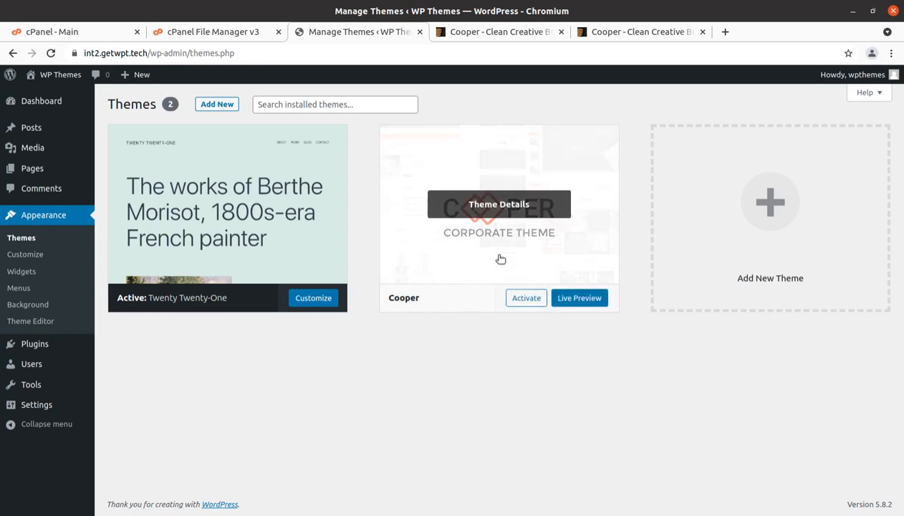
pyautogui.click(486, 209)
pyautogui.moveTo(550, 171); pyautogui.dragTo(661, 179)
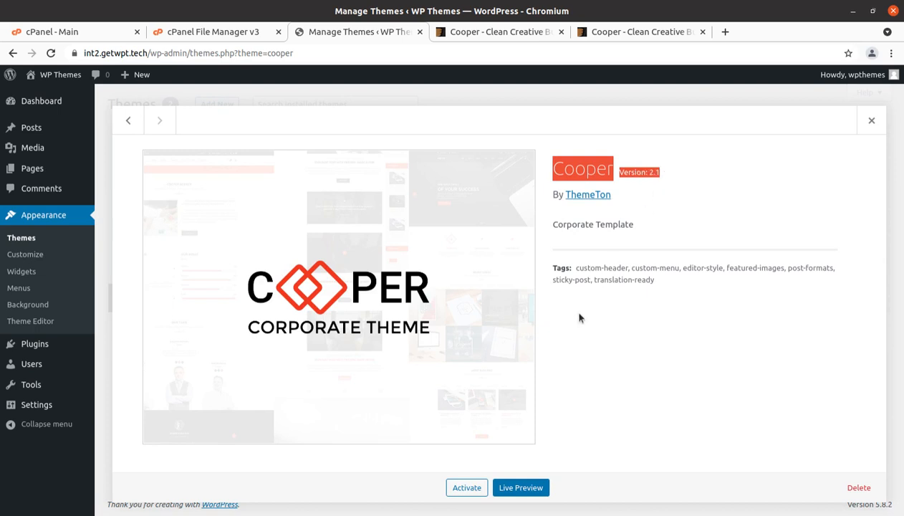
pyautogui.click(573, 353)
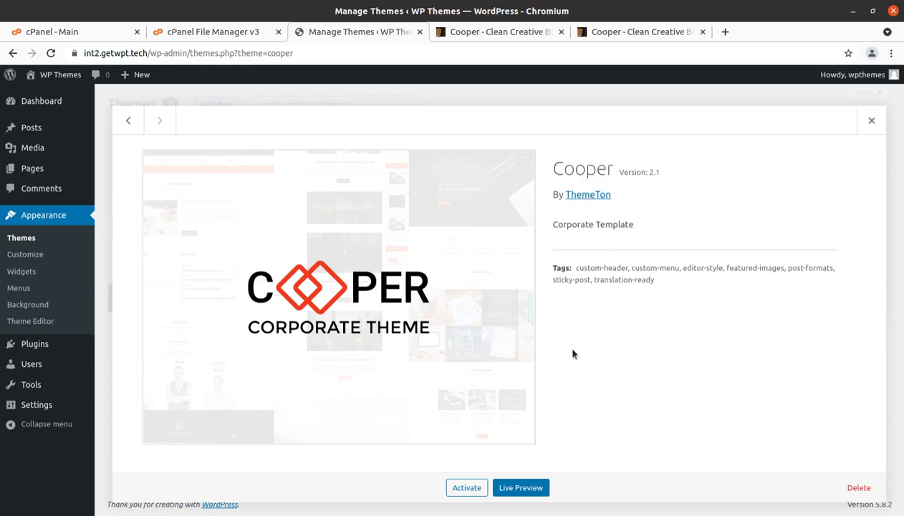
pyautogui.click(456, 487)
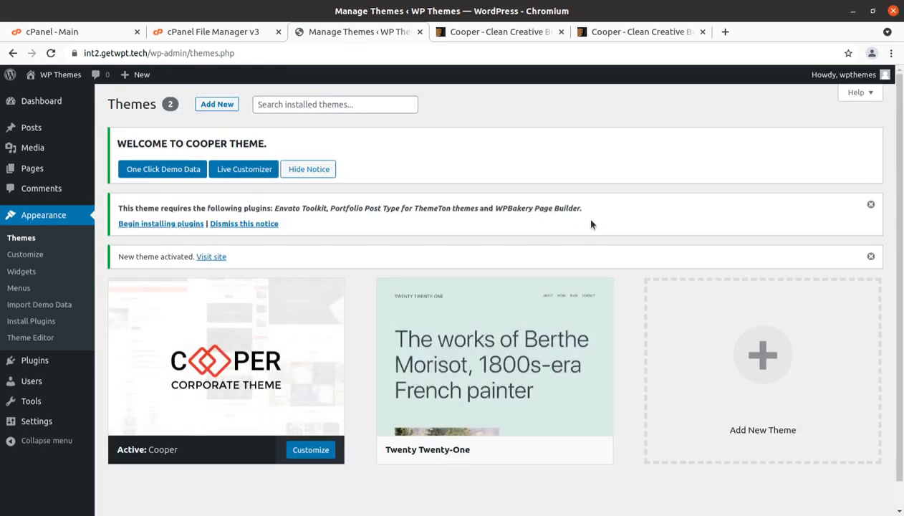
# Open the required plugins installer and review Envato Toolkit, Portfolio Post Type for ThemeTon themes and WPBakery Page Builder.
pyautogui.click(159, 225)
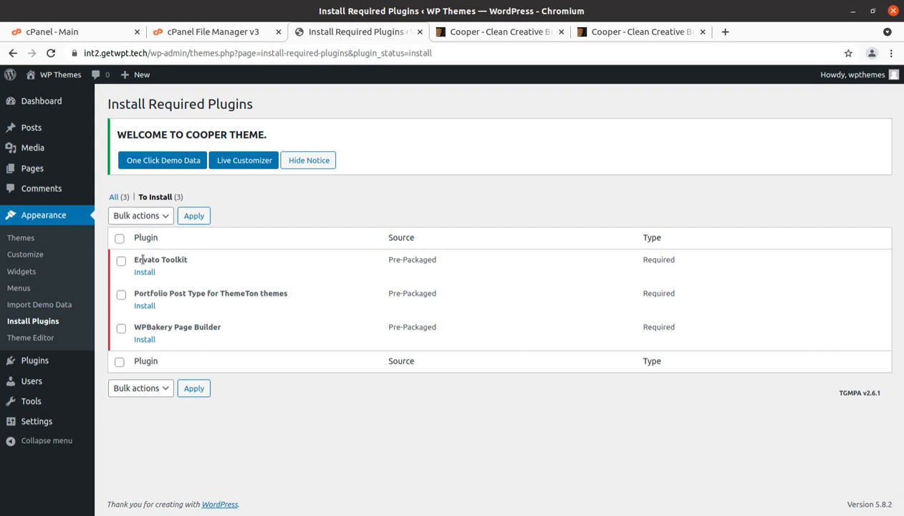
pyautogui.moveTo(188, 260); pyautogui.dragTo(130, 263)
pyautogui.click(290, 293)
pyautogui.moveTo(134, 293); pyautogui.dragTo(279, 295)
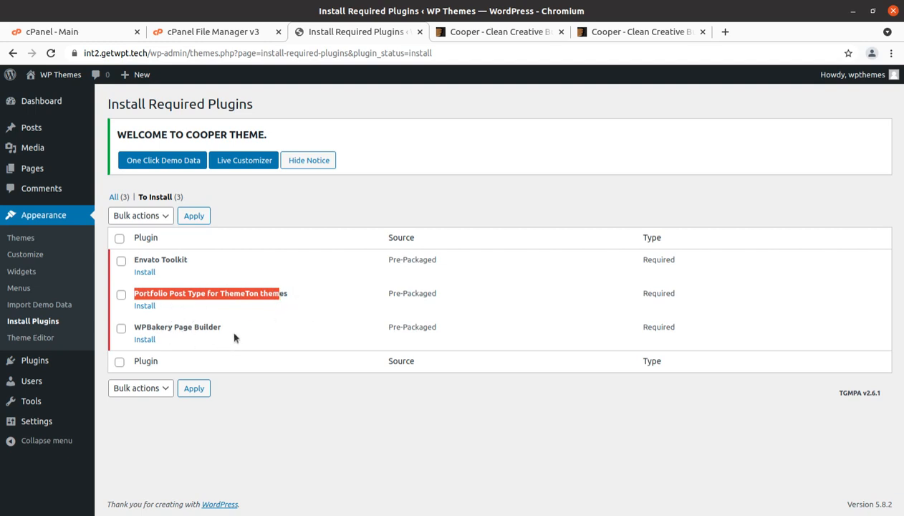
pyautogui.moveTo(231, 330); pyautogui.dragTo(129, 330)
pyautogui.click(257, 427)
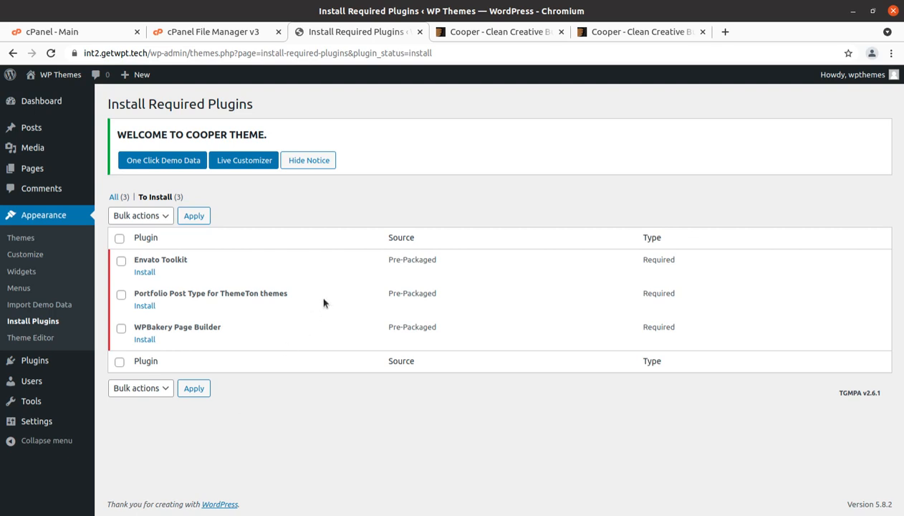
# Install all three required plugins together with the Install bulk action.
pyautogui.click(119, 239)
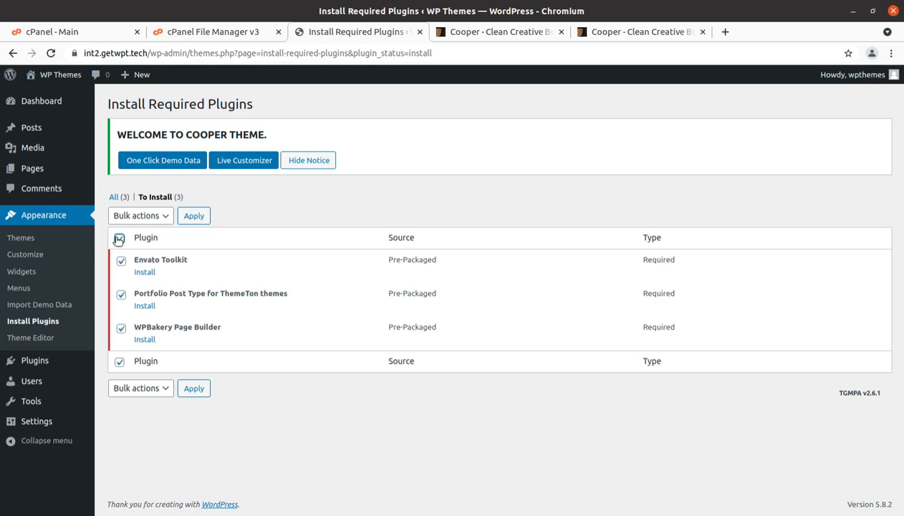
pyautogui.click(158, 222)
pyautogui.click(146, 238)
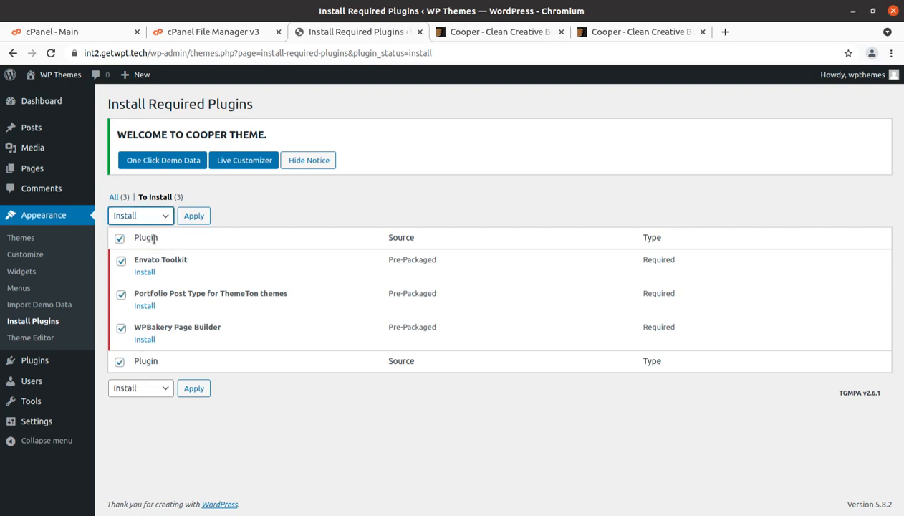
pyautogui.click(192, 219)
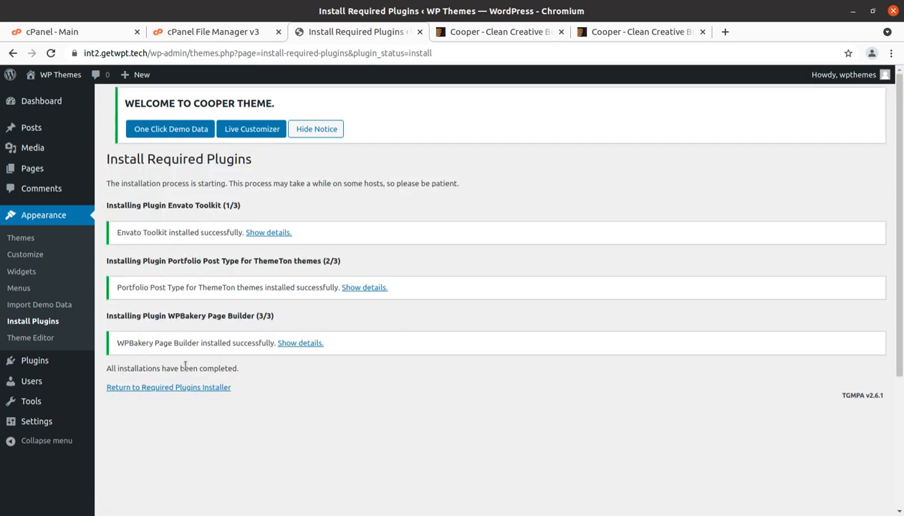
# Return to the required plugins installer and activate all three plugins with the Activate bulk action.
pyautogui.click(174, 389)
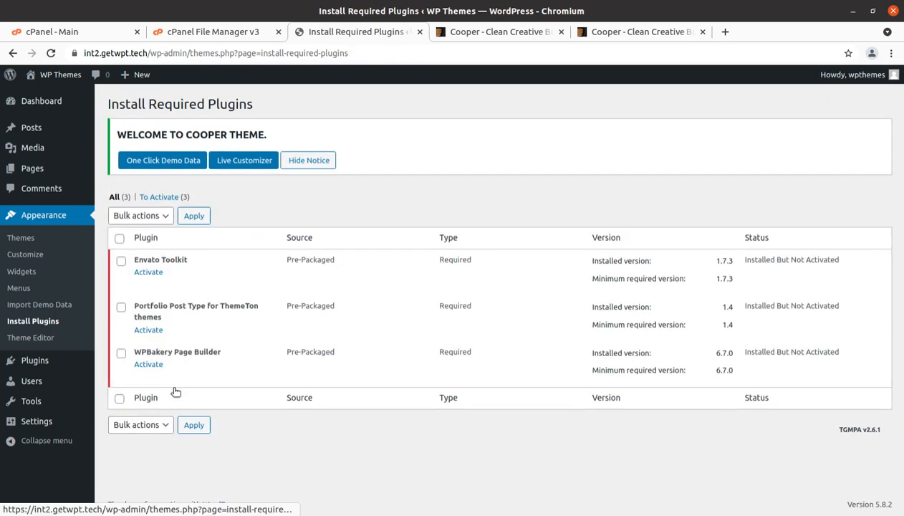
pyautogui.click(119, 238)
pyautogui.click(146, 219)
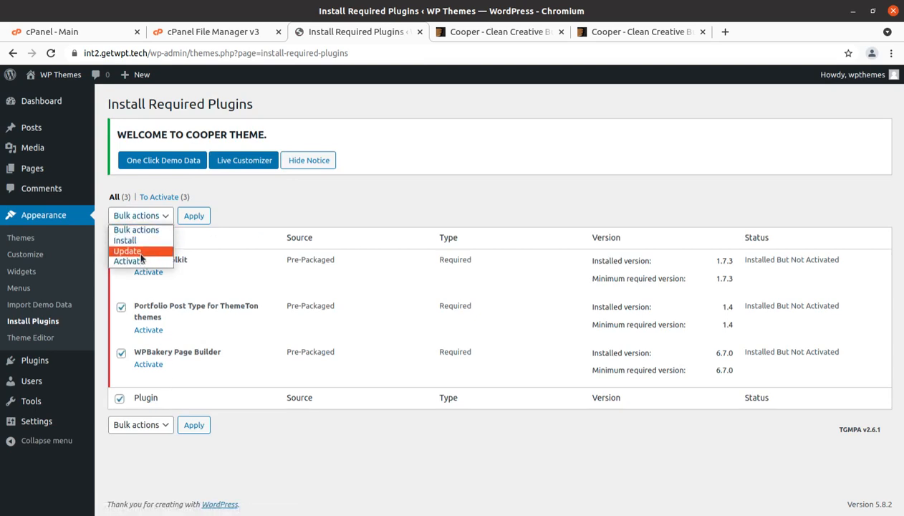
pyautogui.click(142, 262)
pyautogui.click(192, 217)
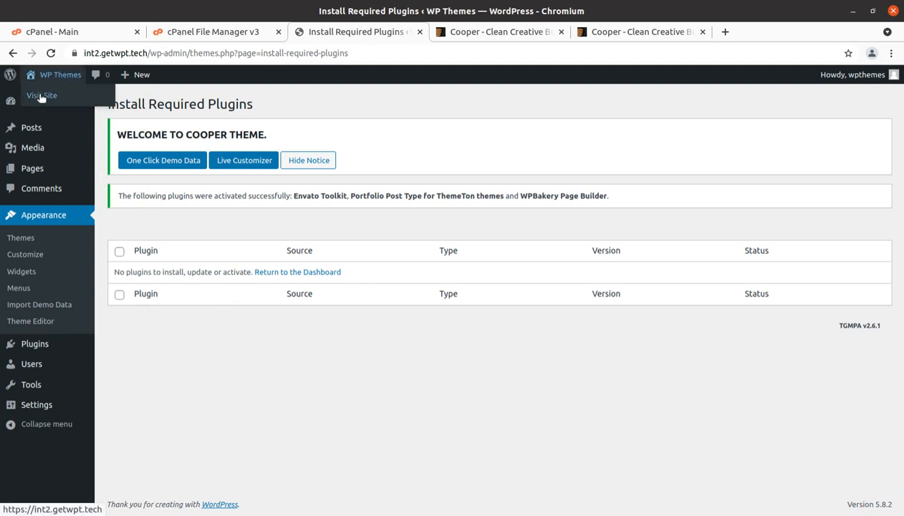
# Open the WP Themes site in a new tab and examine its home page with the Cooper theme.
pyautogui.middleClick(40, 94)
pyautogui.click(448, 36)
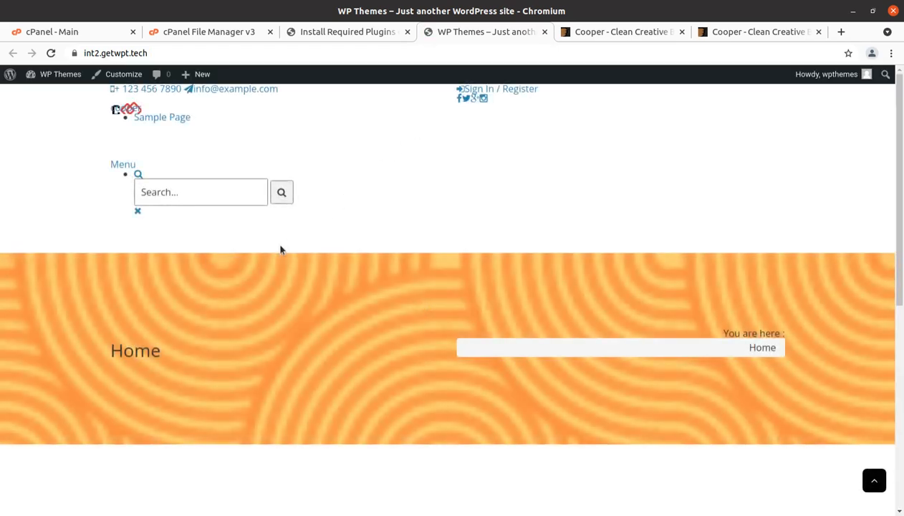
pyautogui.scroll(-5, 220, 256)
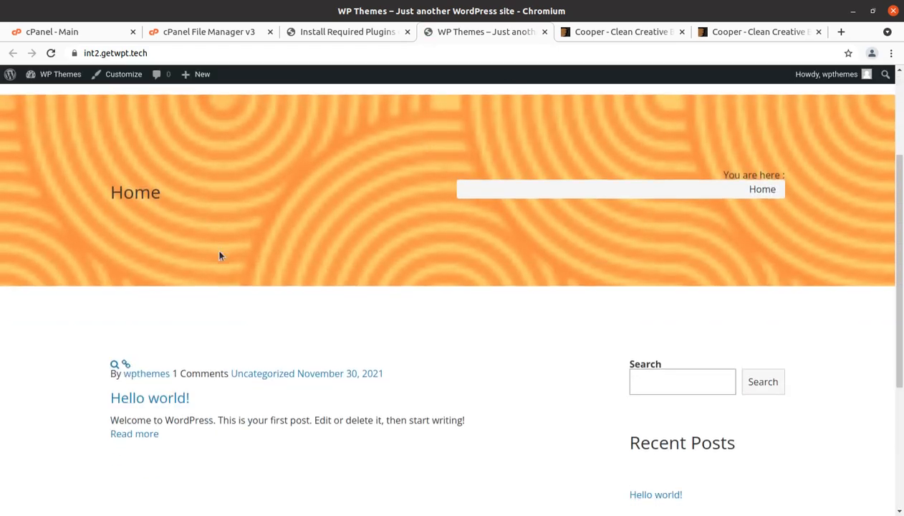
pyautogui.scroll(3, 220, 256)
pyautogui.scroll(2, 220, 256)
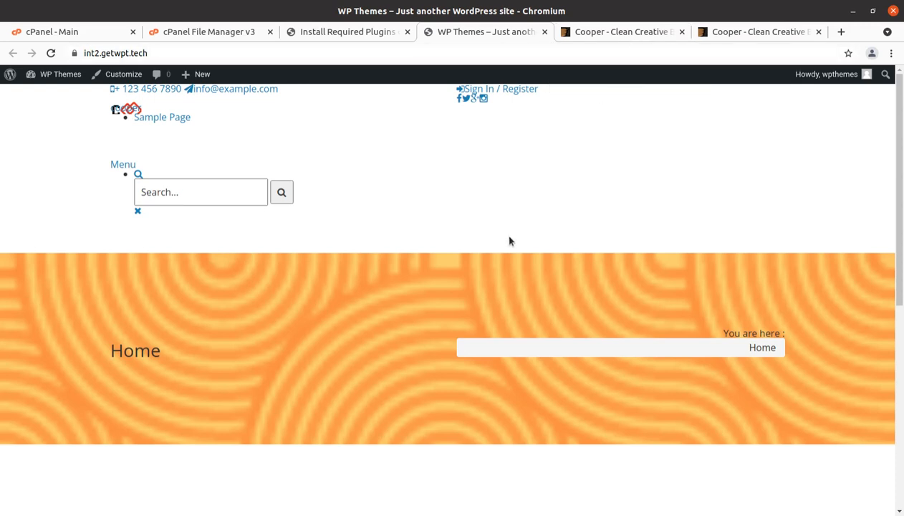
pyautogui.scroll(-5, 510, 240)
pyautogui.scroll(2, 510, 241)
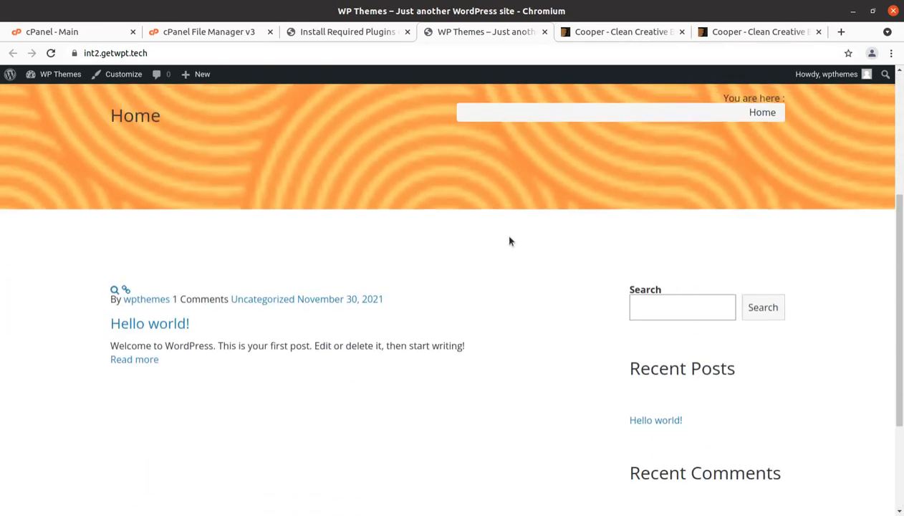
pyautogui.scroll(2, 510, 241)
pyautogui.scroll(1, 510, 241)
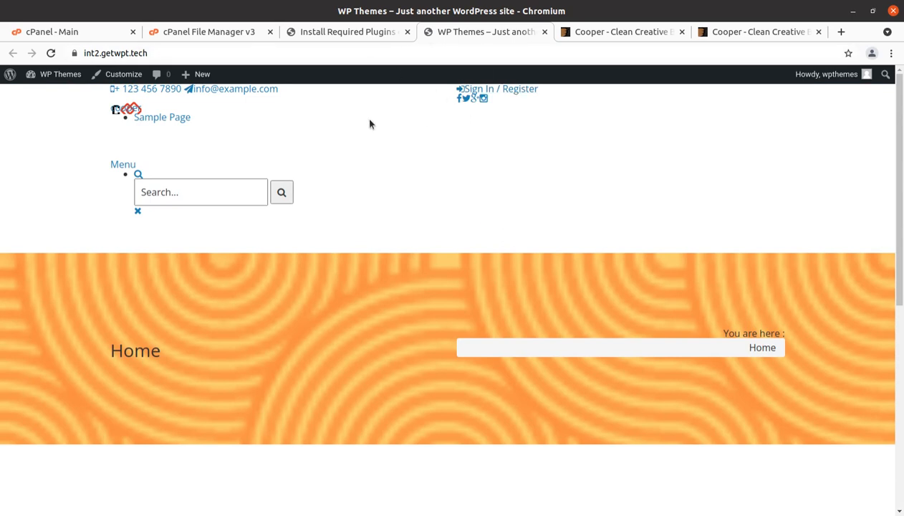
# Return to the required plugins installer and open the Cooper theme's One Click Demo Data importer.
pyautogui.moveTo(358, 151); pyautogui.dragTo(192, 85)
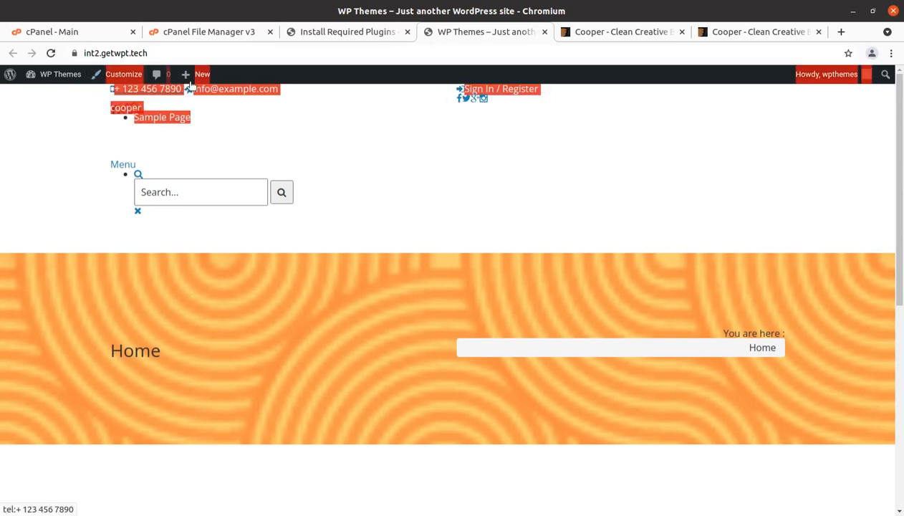
pyautogui.click(323, 30)
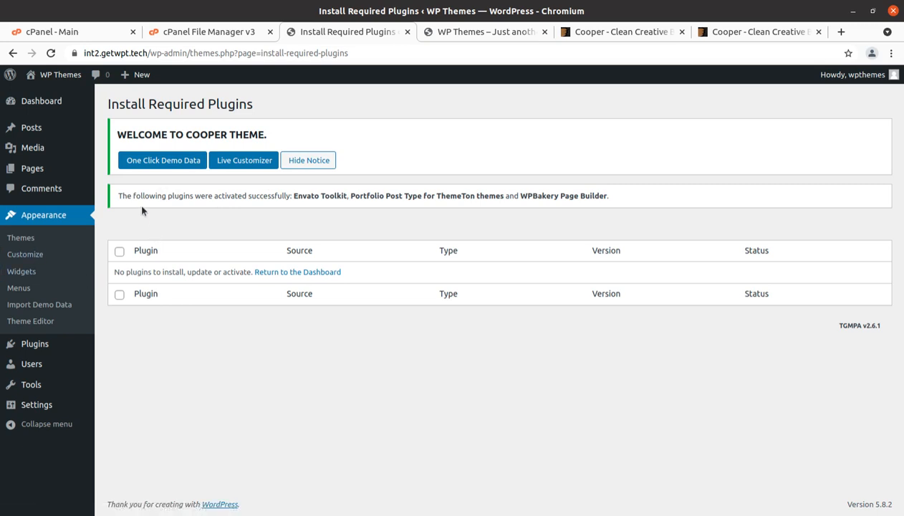
pyautogui.click(159, 166)
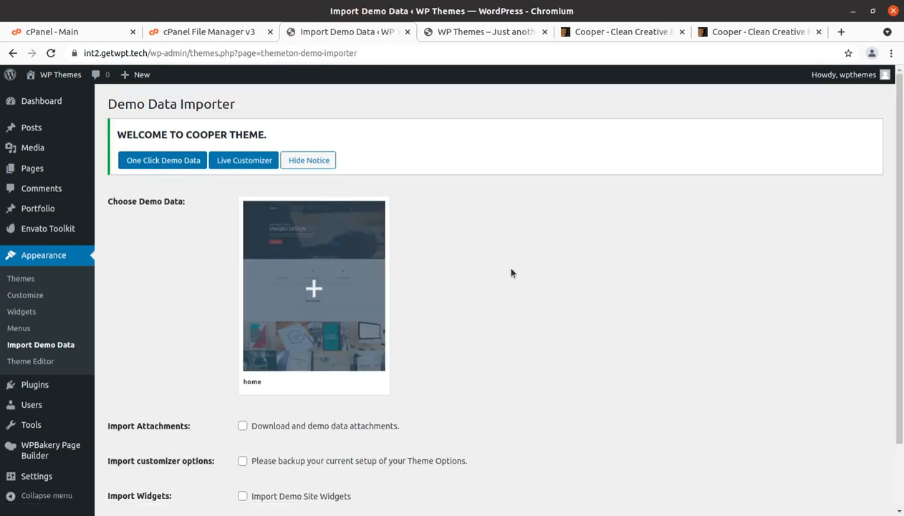
pyautogui.scroll(-2, 510, 272)
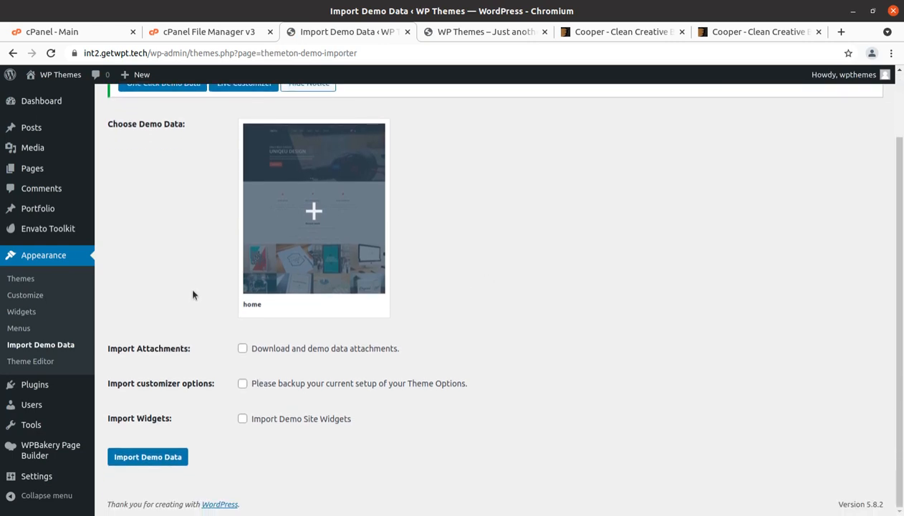
# Enable downloading the demo attachments and importing the demo site widgets in the Demo Data Importer.
pyautogui.click(243, 349)
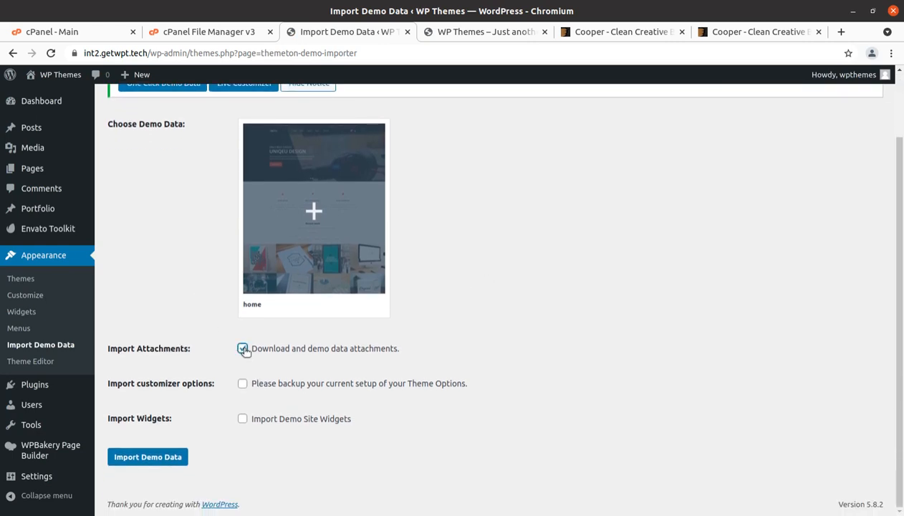
pyautogui.click(241, 394)
pyautogui.click(243, 420)
pyautogui.scroll(2, 382, 453)
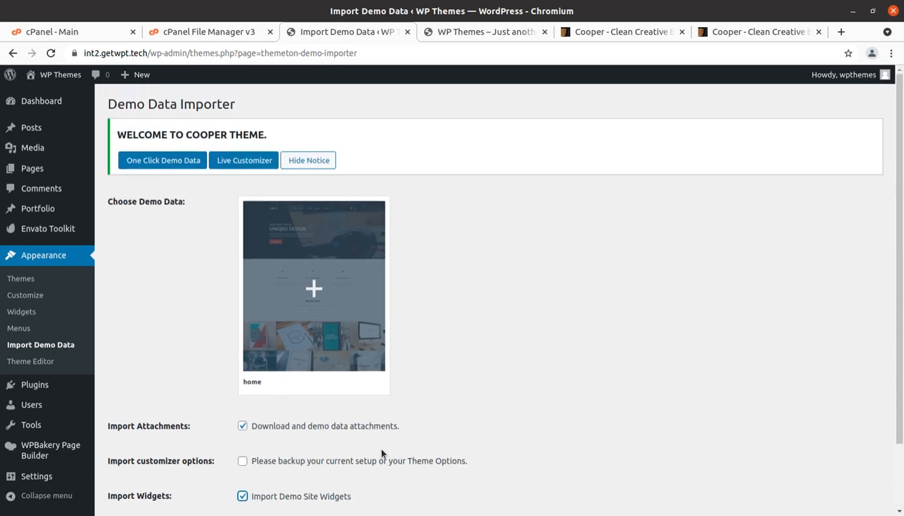
pyautogui.scroll(-2, 310, 290)
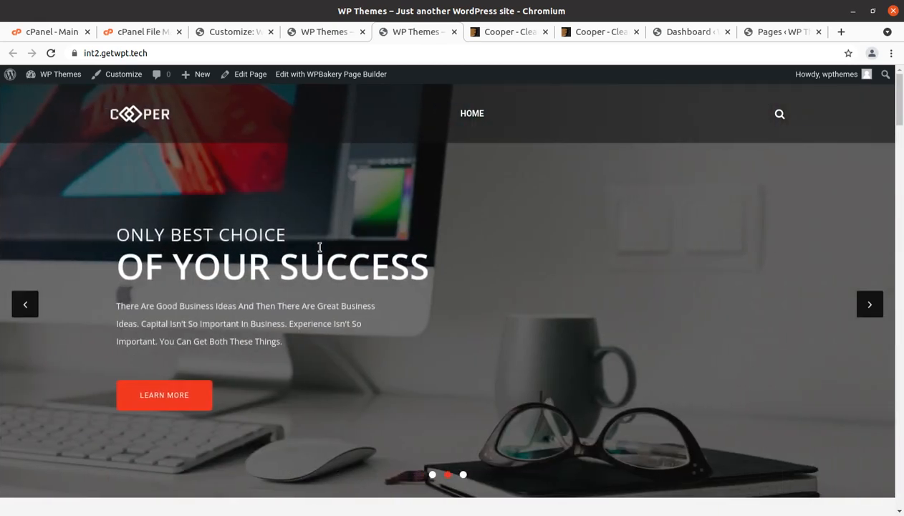
# Look over the WP Themes home page, and turn on Topbar and Topbar sign/register in the customizer's Brand Logo & Header section.
pyautogui.scroll(-5, 415, 233)
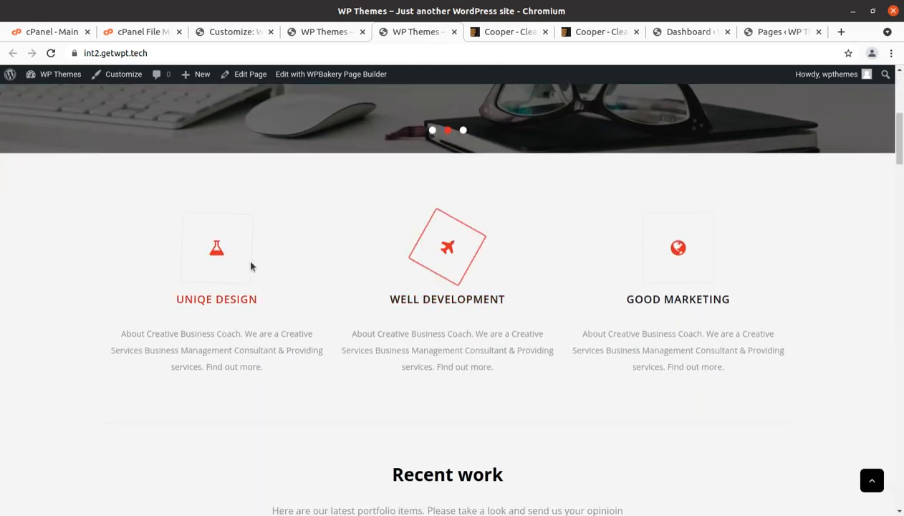
pyautogui.scroll(-4, 658, 272)
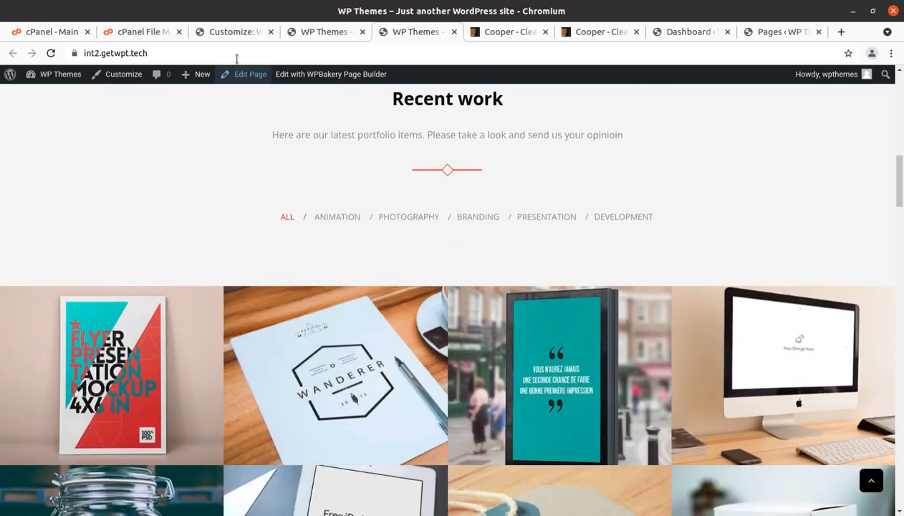
pyautogui.click(222, 34)
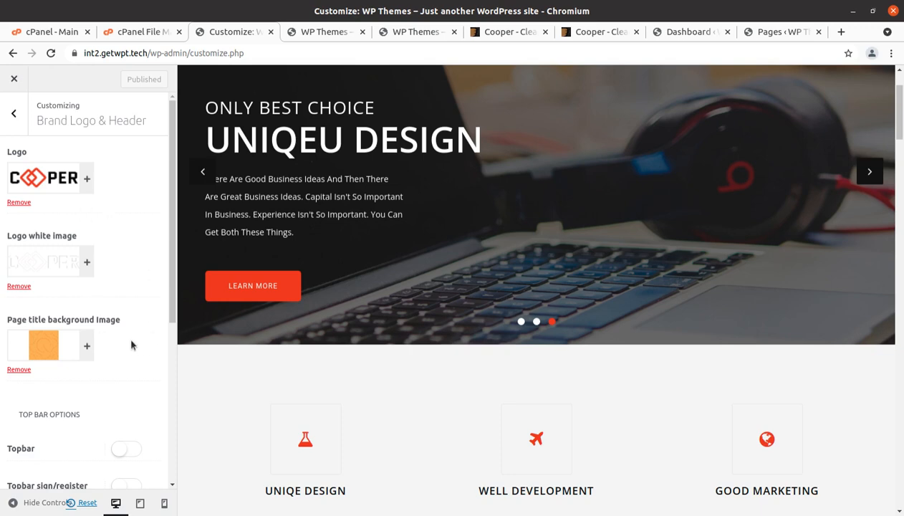
pyautogui.scroll(-2, 131, 346)
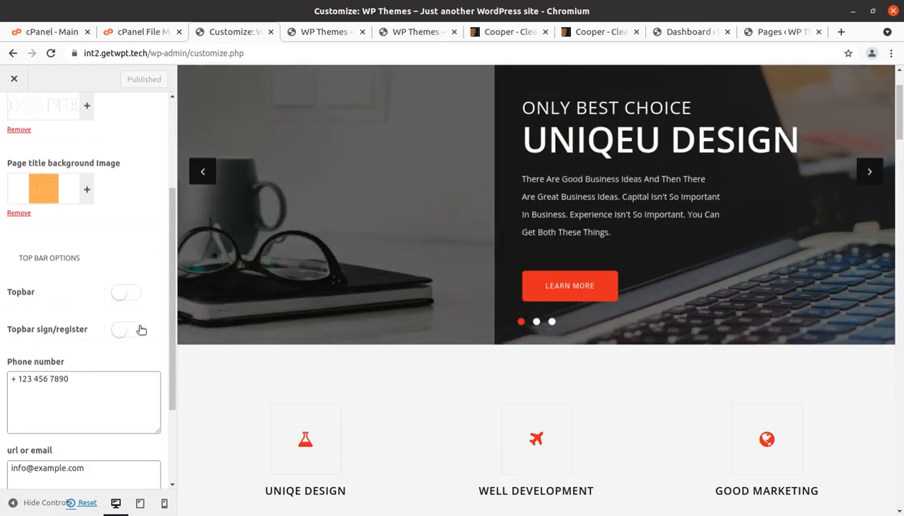
pyautogui.click(133, 297)
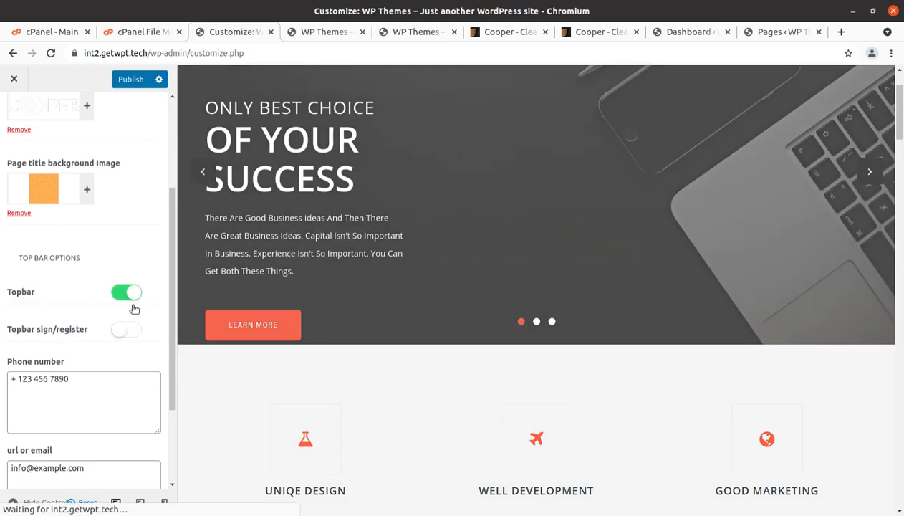
pyautogui.scroll(2, 95, 308)
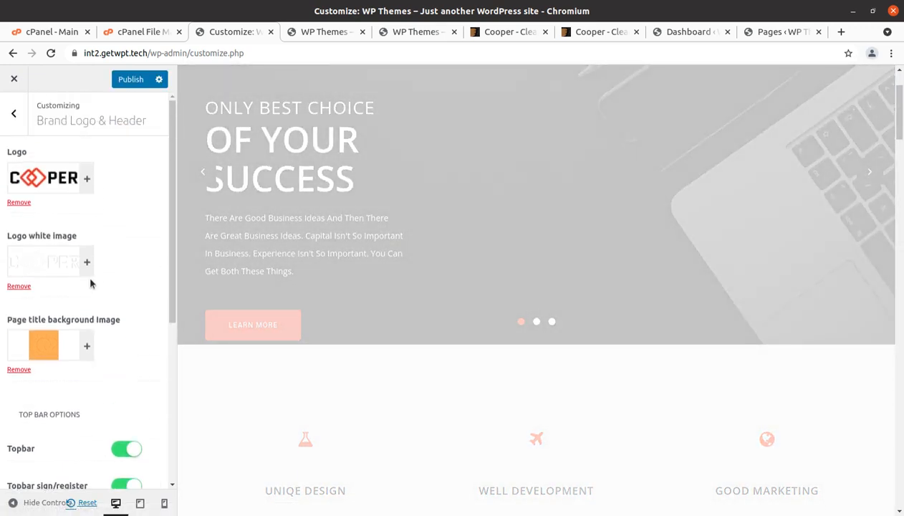
# Reopen Brand Logo & Header, switch Topbar and Topbar sign/register off and back on, and publish the customizer changes.
pyautogui.click(14, 113)
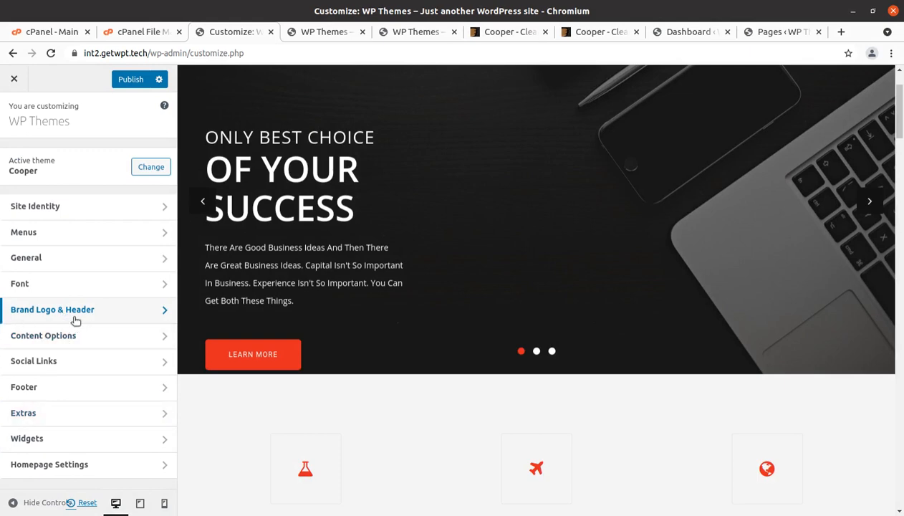
pyautogui.click(85, 312)
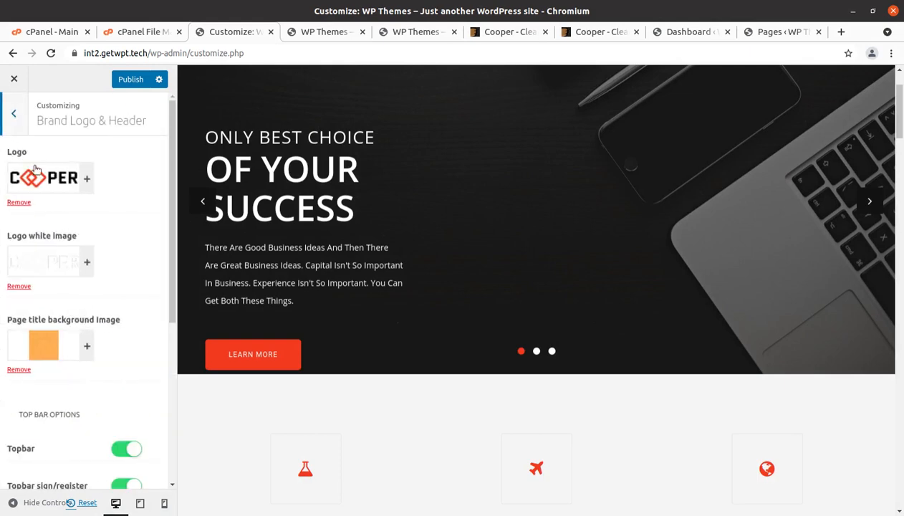
pyautogui.scroll(-2, 115, 415)
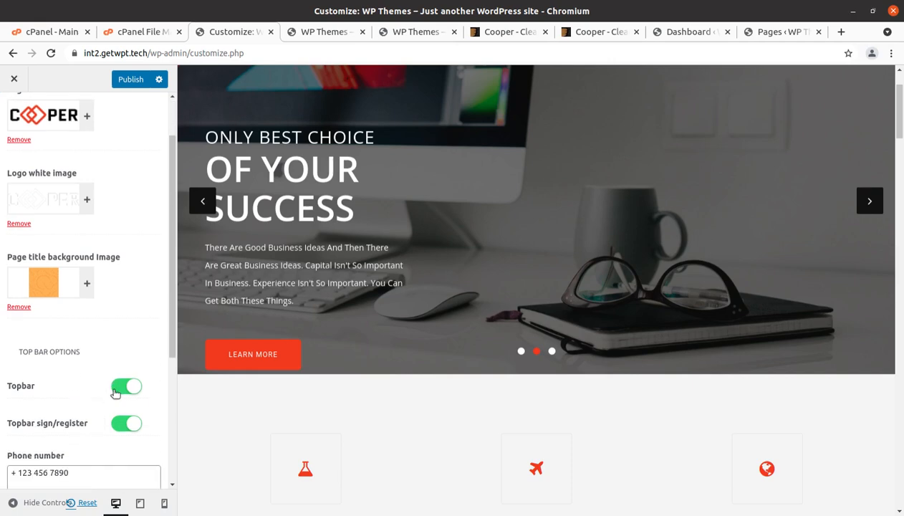
pyautogui.click(116, 389)
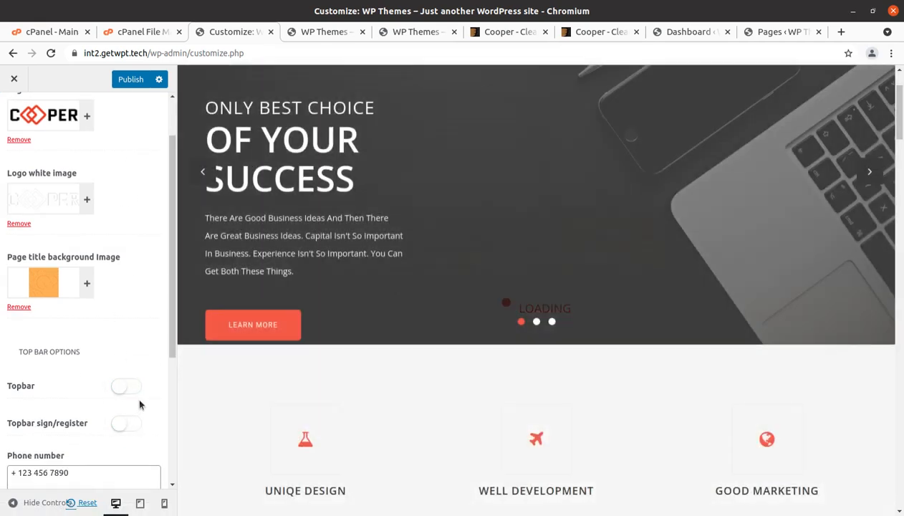
pyautogui.click(134, 396)
pyautogui.click(132, 427)
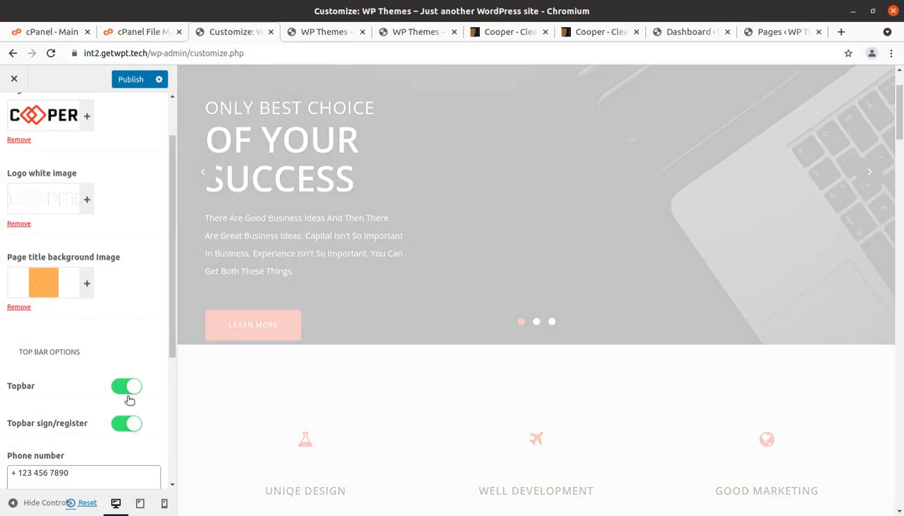
pyautogui.click(131, 80)
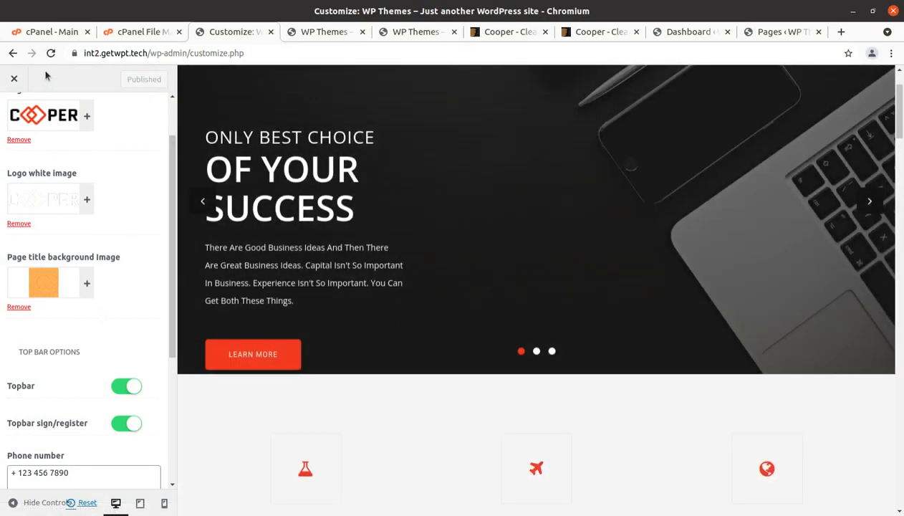
# Reload the WP Themes home page and check its top bar, logo and menu header.
pyautogui.click(411, 32)
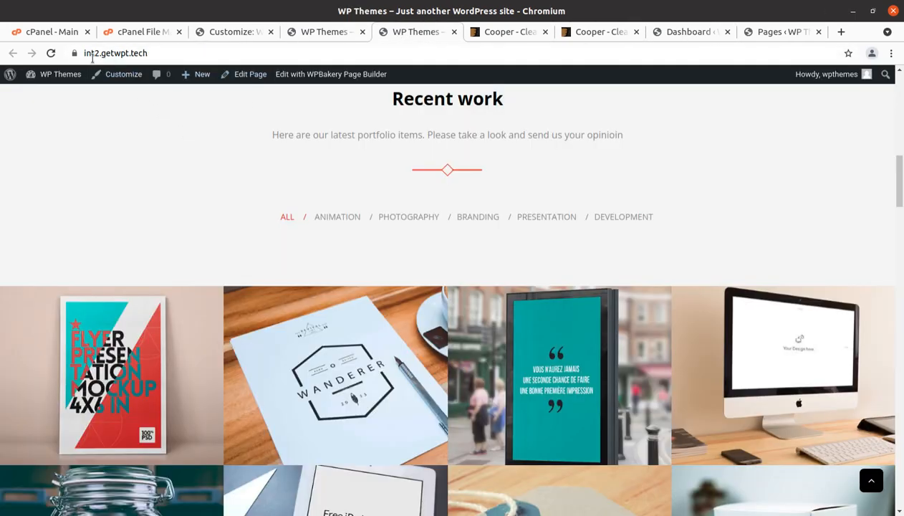
pyautogui.click(50, 53)
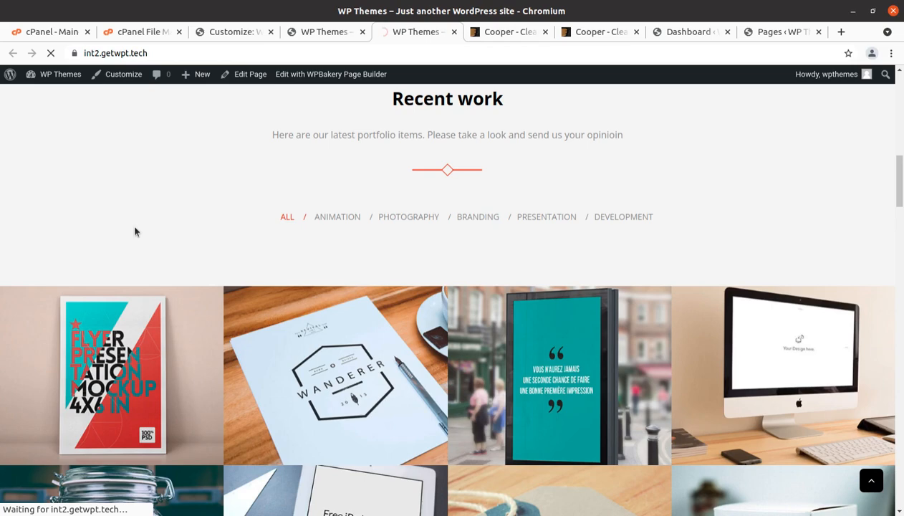
pyautogui.scroll(4, 246, 317)
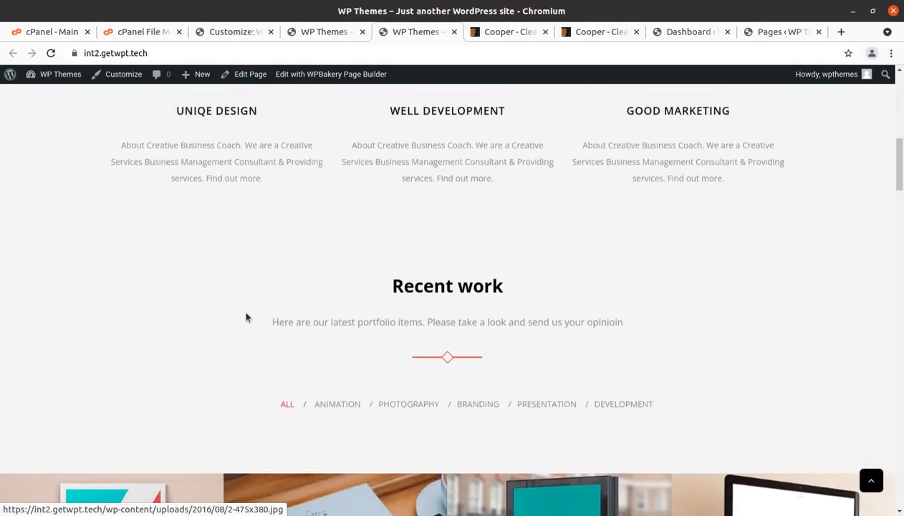
pyautogui.scroll(10, 246, 317)
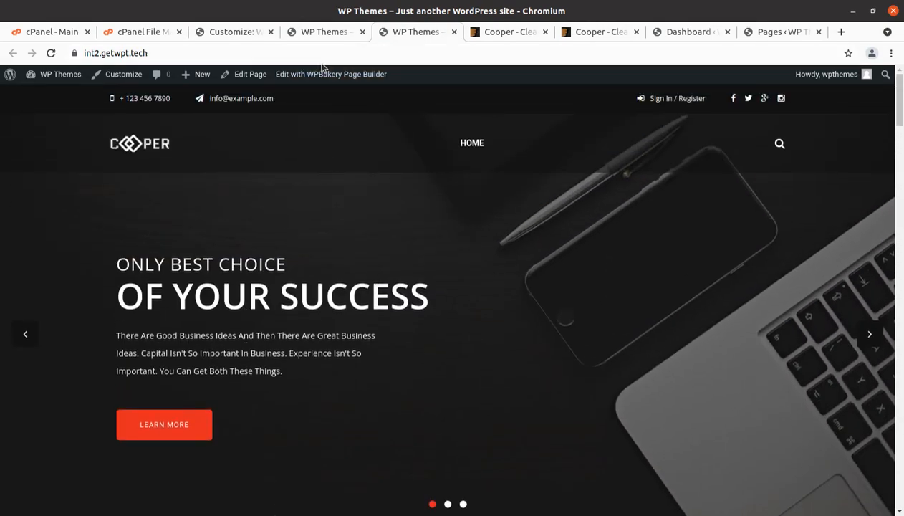
pyautogui.click(52, 55)
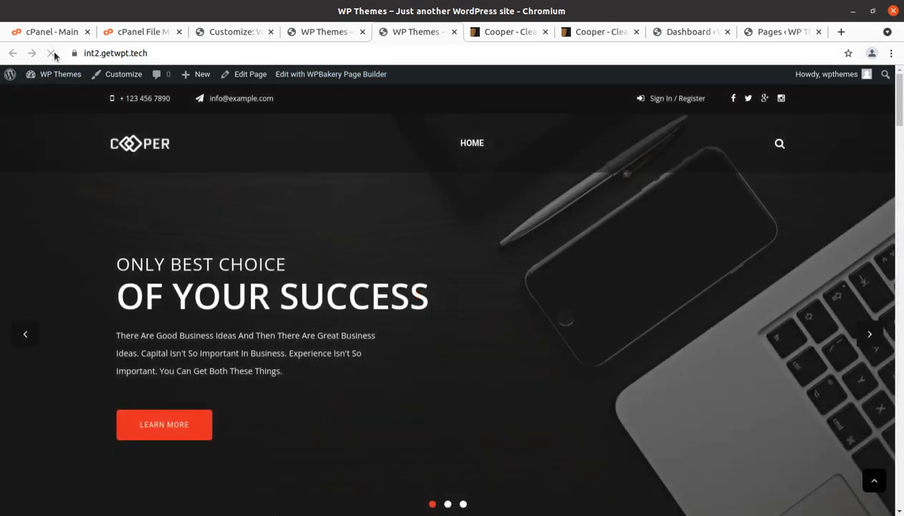
# Review the header and title banner in the older home page tab and close that tab.
pyautogui.click(323, 39)
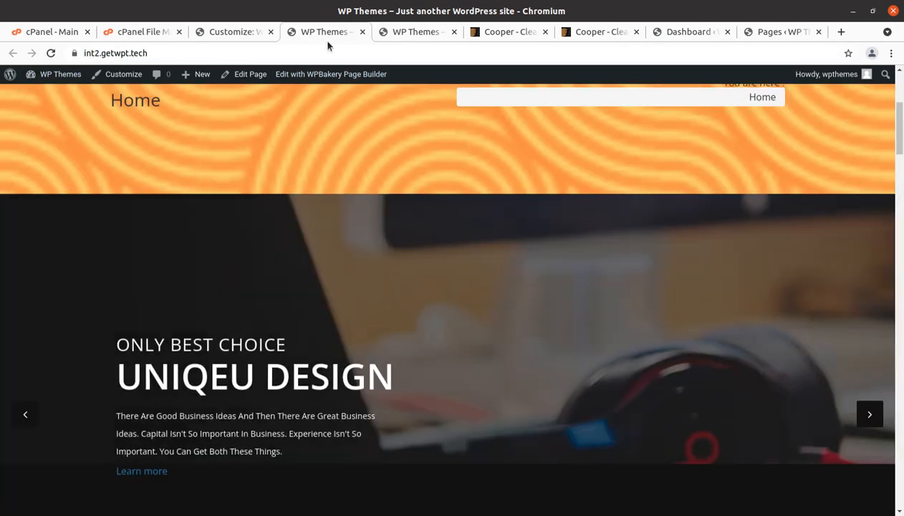
pyautogui.scroll(5, 326, 177)
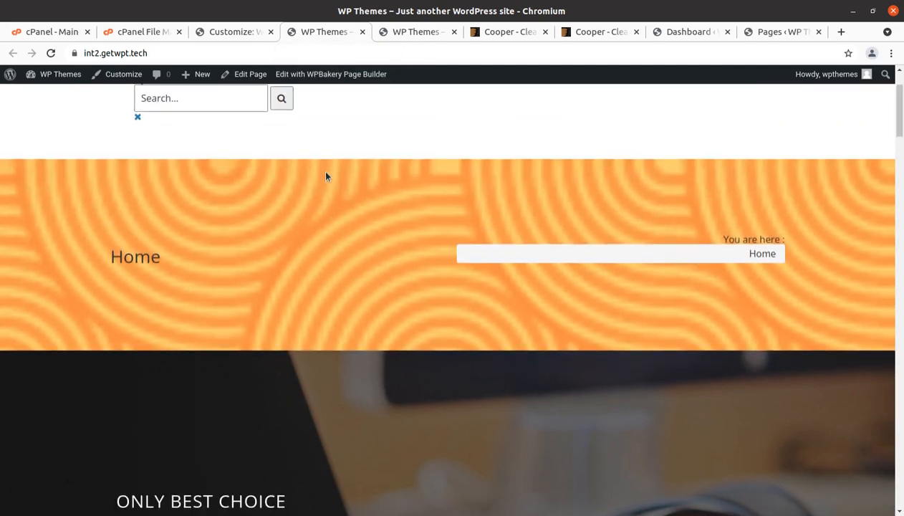
pyautogui.scroll(-1, 326, 177)
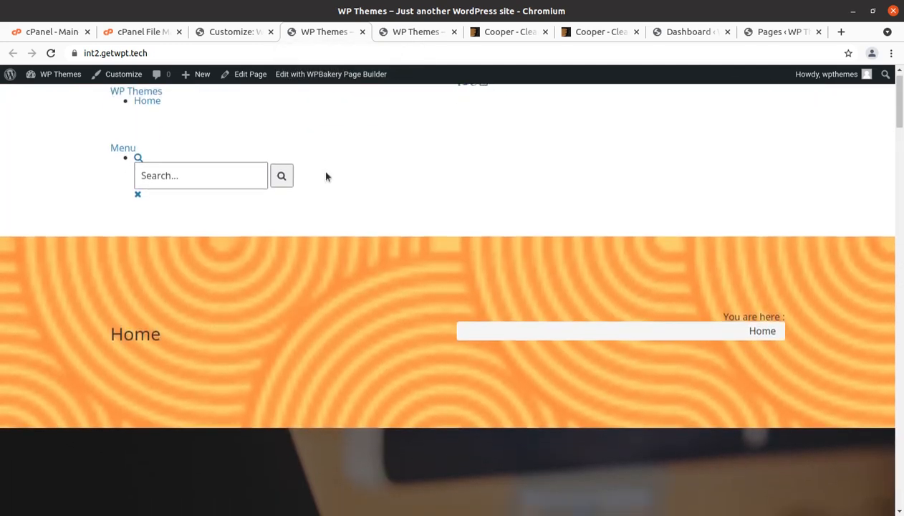
pyautogui.scroll(-1, 325, 176)
pyautogui.click(363, 36)
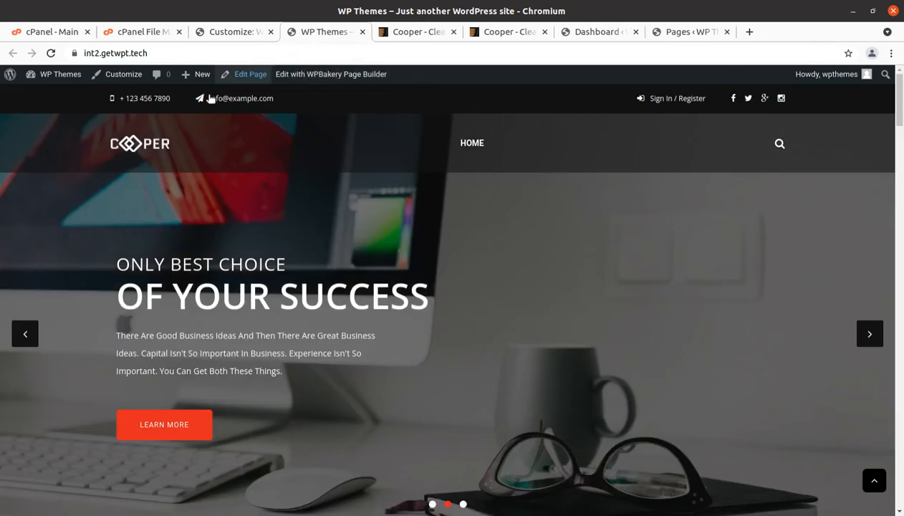
# Review the Brand Logo & Header options, go back to the customizer's main section list, and view the live home page.
pyautogui.click(243, 32)
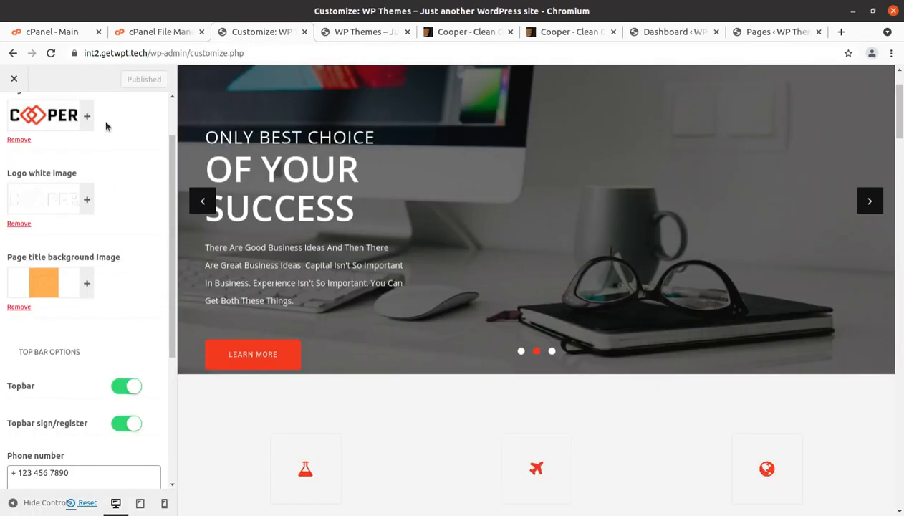
pyautogui.scroll(-3, 151, 341)
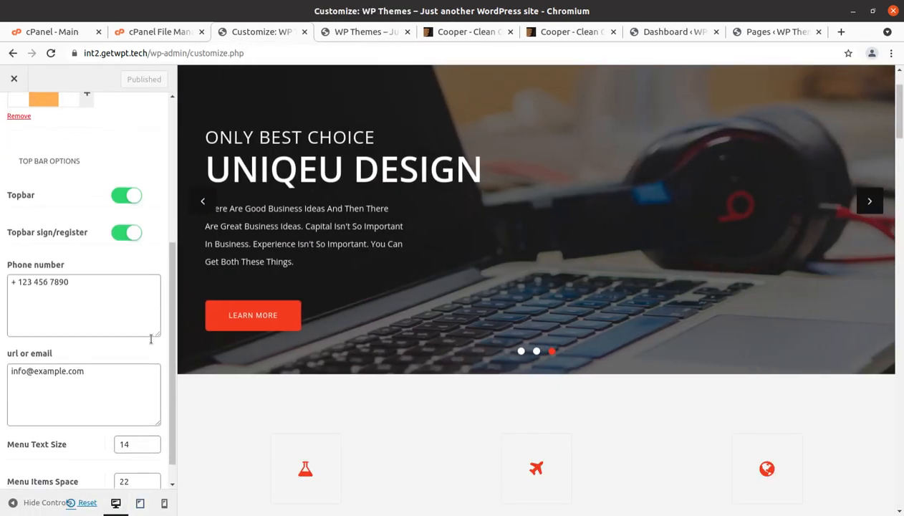
pyautogui.scroll(4, 151, 341)
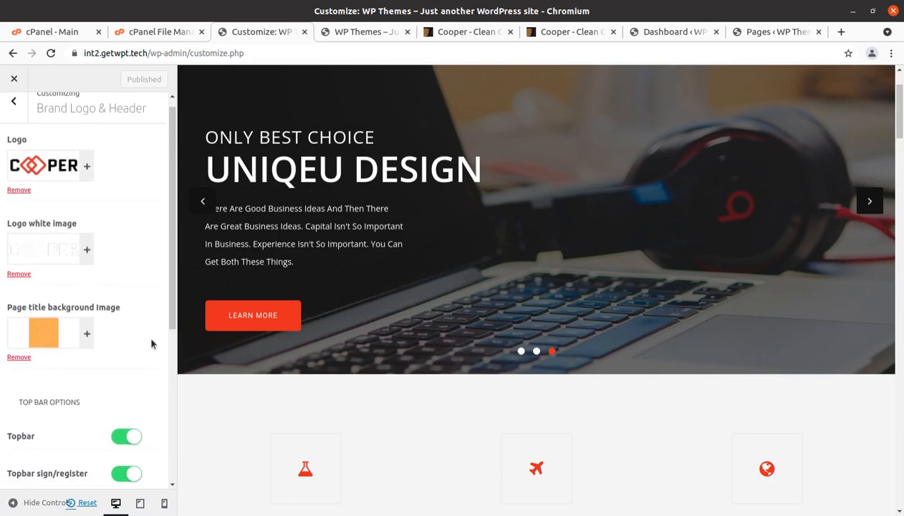
pyautogui.scroll(-1, 151, 344)
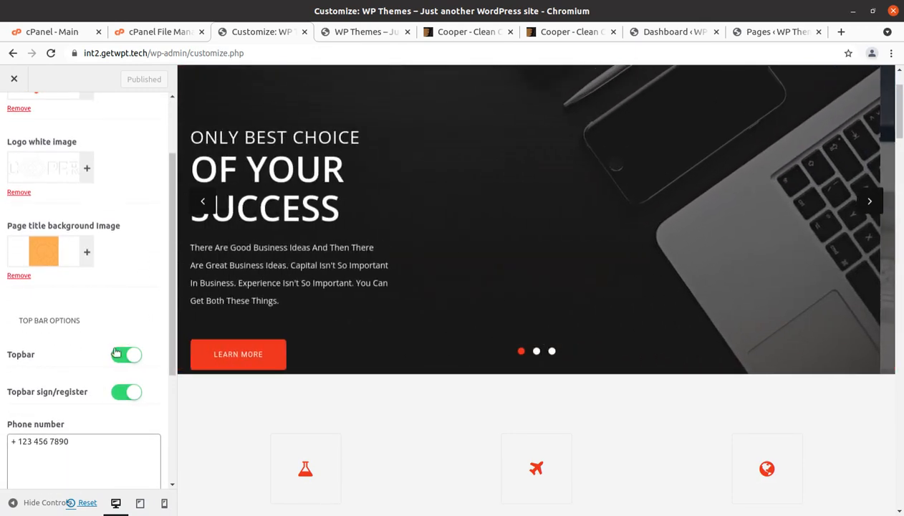
pyautogui.scroll(2, 105, 318)
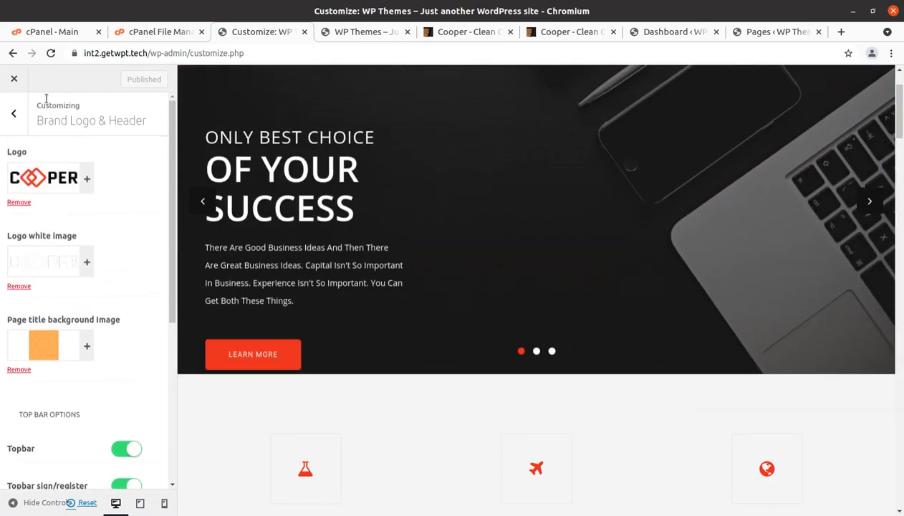
pyautogui.click(14, 113)
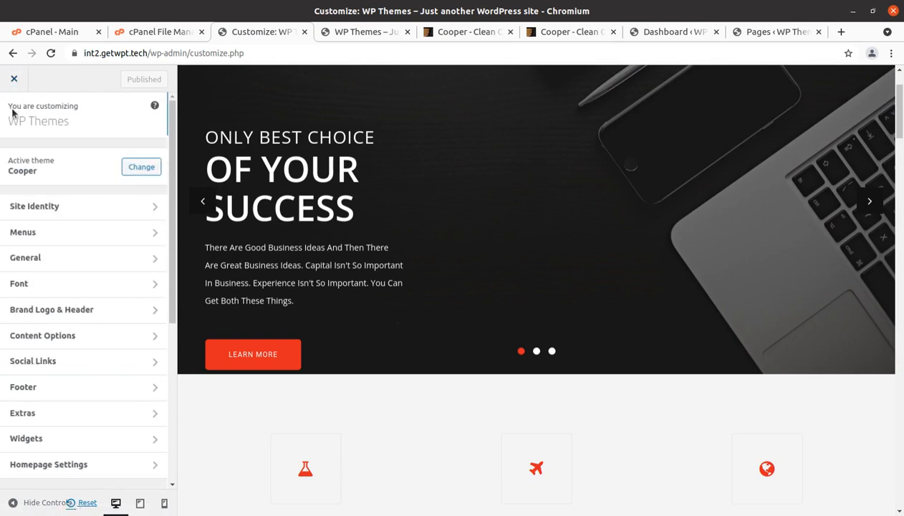
pyautogui.click(319, 33)
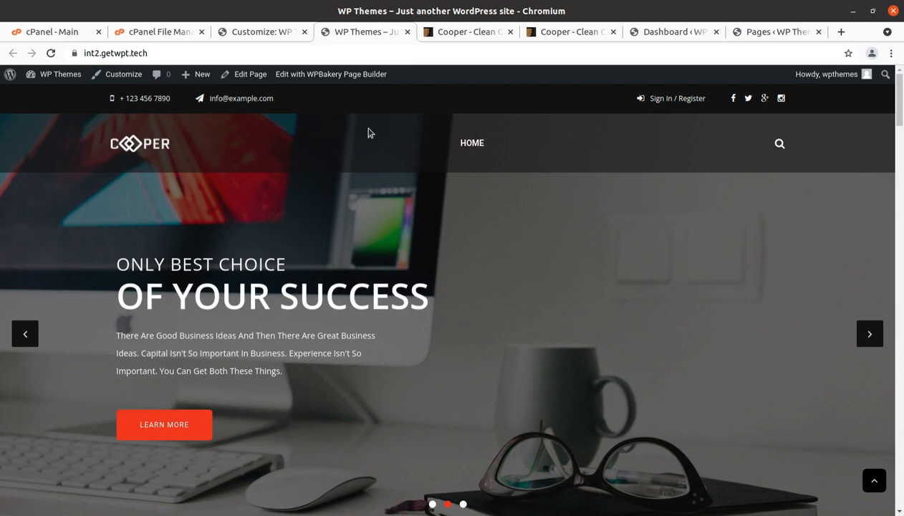
# Close the theme customizer and review the live home page from the slider down to the latest blog posts.
pyautogui.click(238, 32)
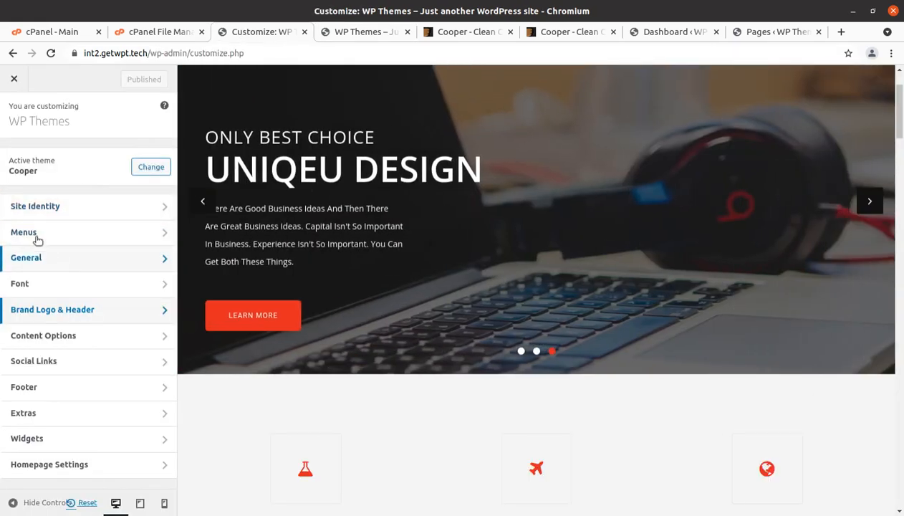
pyautogui.click(14, 79)
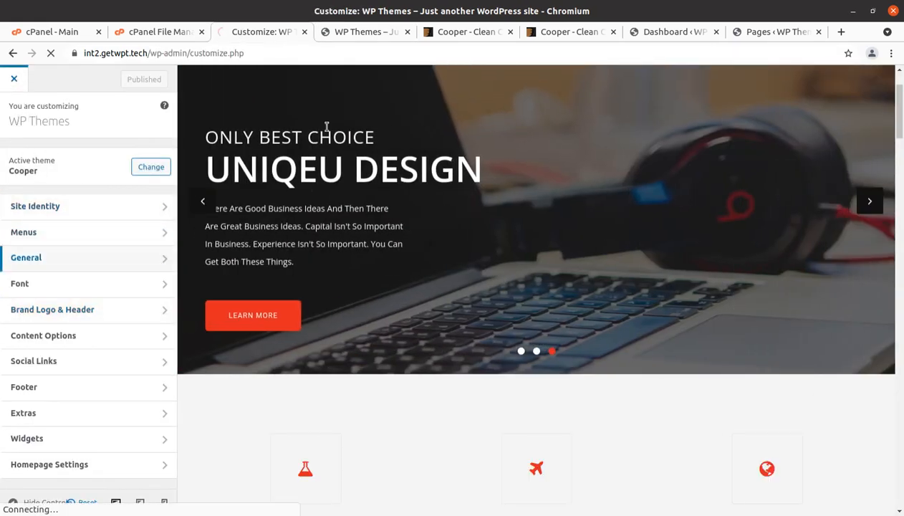
pyautogui.click(359, 32)
pyautogui.scroll(-3, 431, 415)
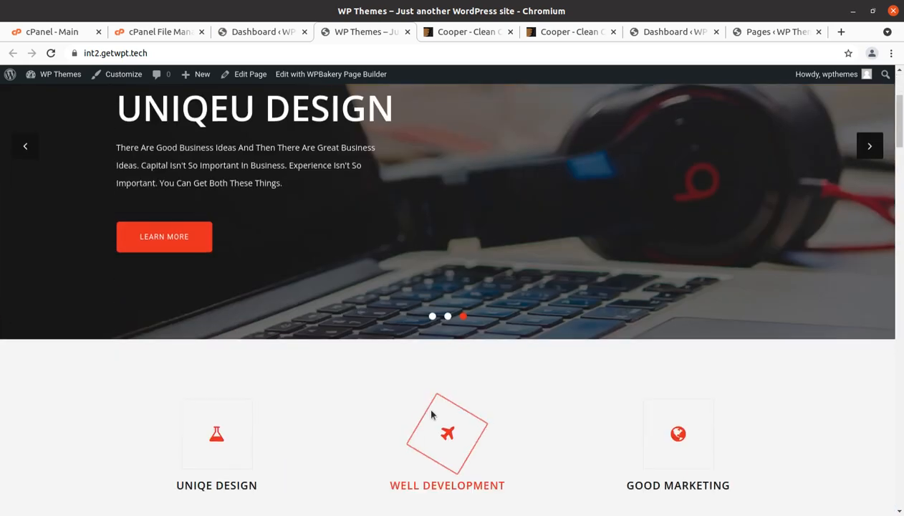
pyautogui.scroll(-7, 432, 415)
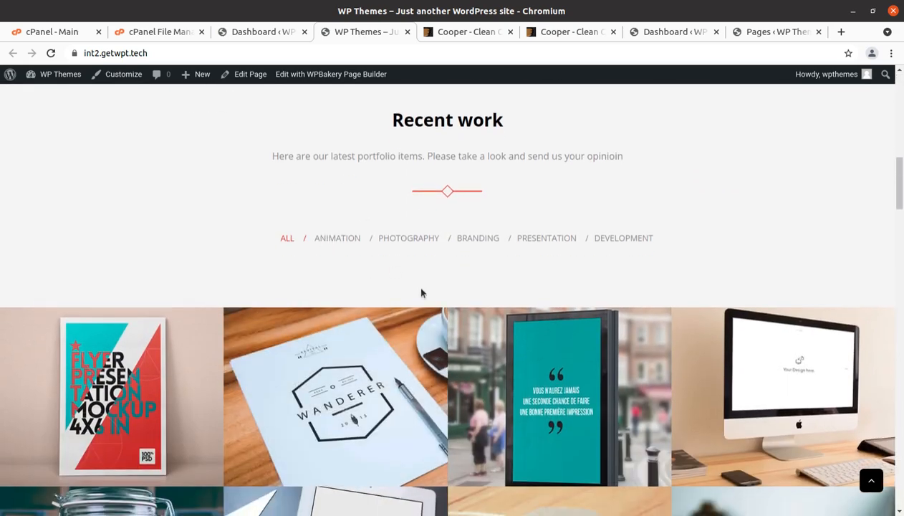
pyautogui.scroll(-4, 422, 292)
pyautogui.scroll(-4, 356, 351)
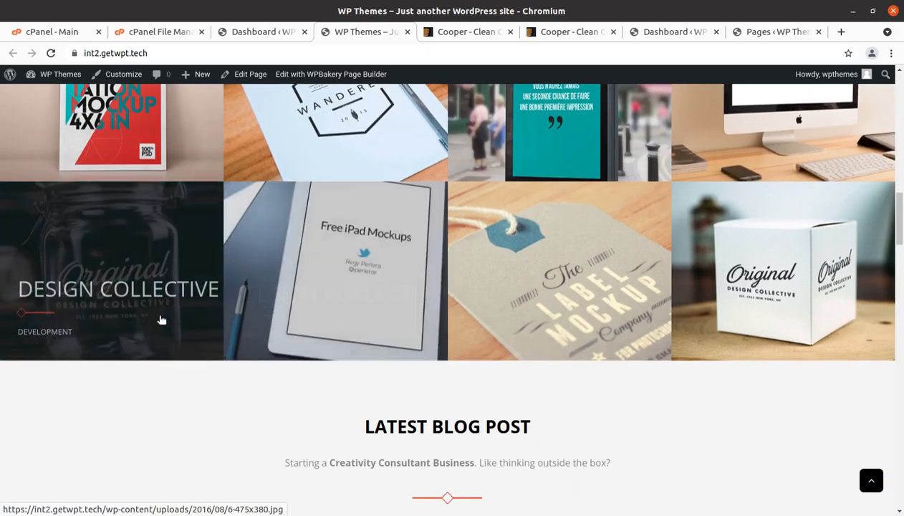
pyautogui.scroll(-4, 590, 326)
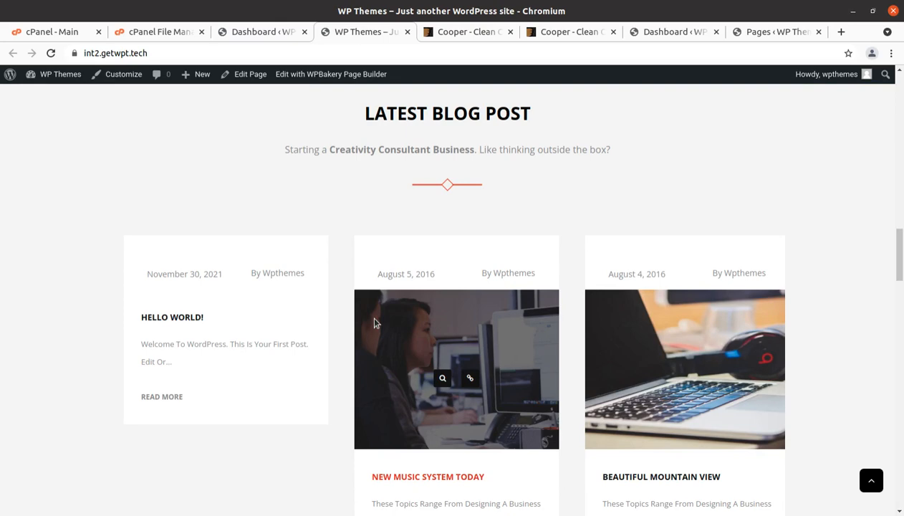
# Refresh the WP Themes dashboard, reopen the theme customizer and review the Site Identity options.
pyautogui.click(235, 32)
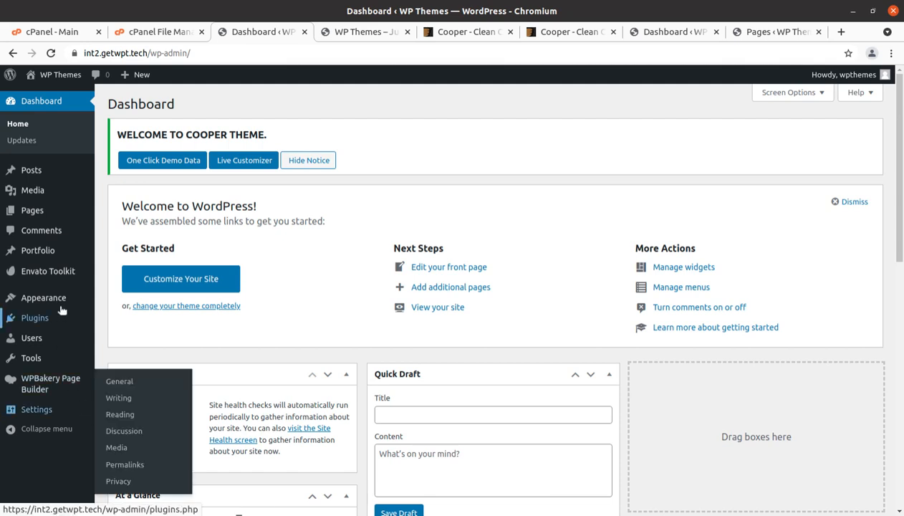
pyautogui.moveTo(57, 294)
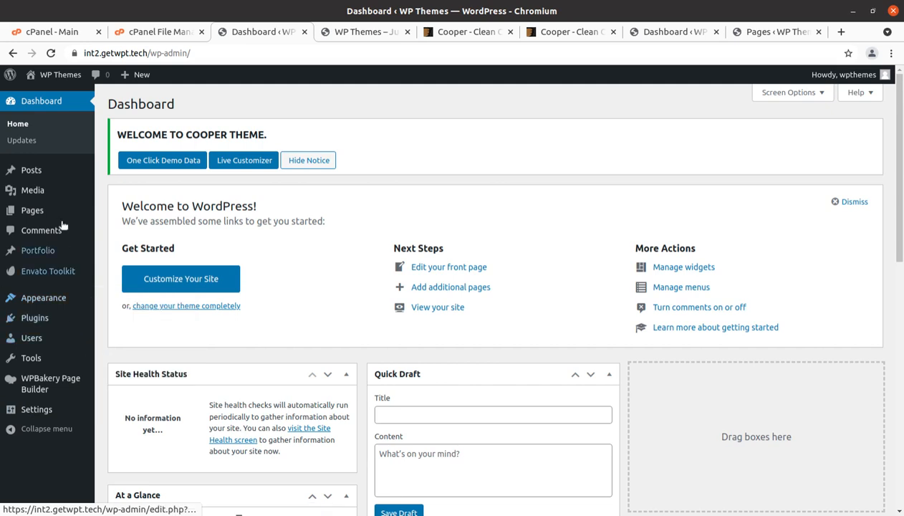
pyautogui.click(50, 53)
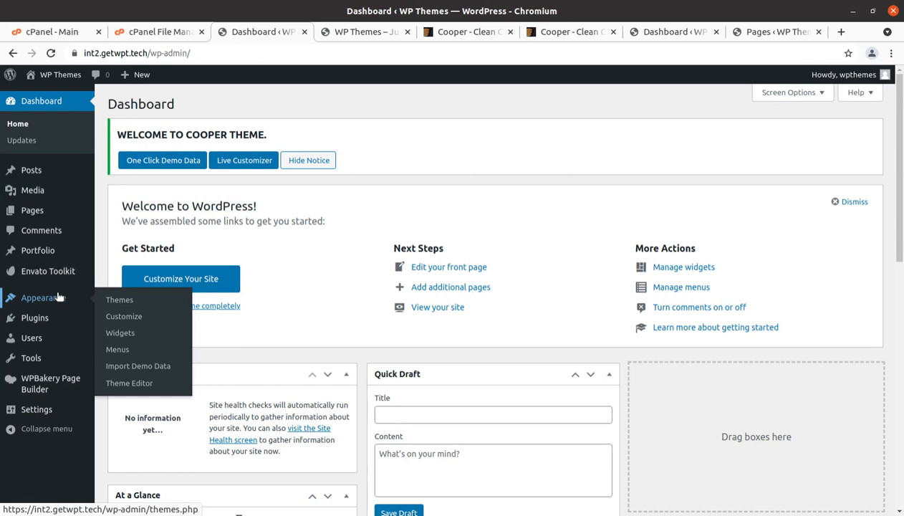
pyautogui.click(122, 321)
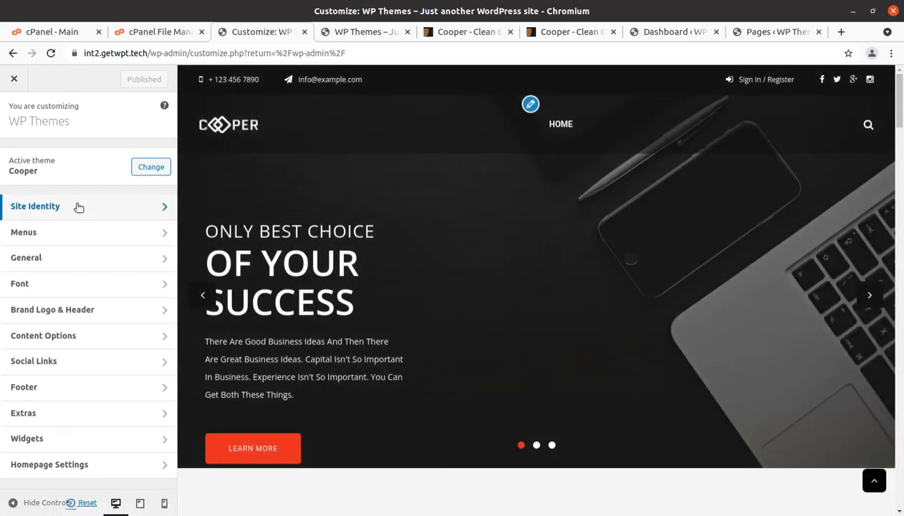
pyautogui.click(79, 207)
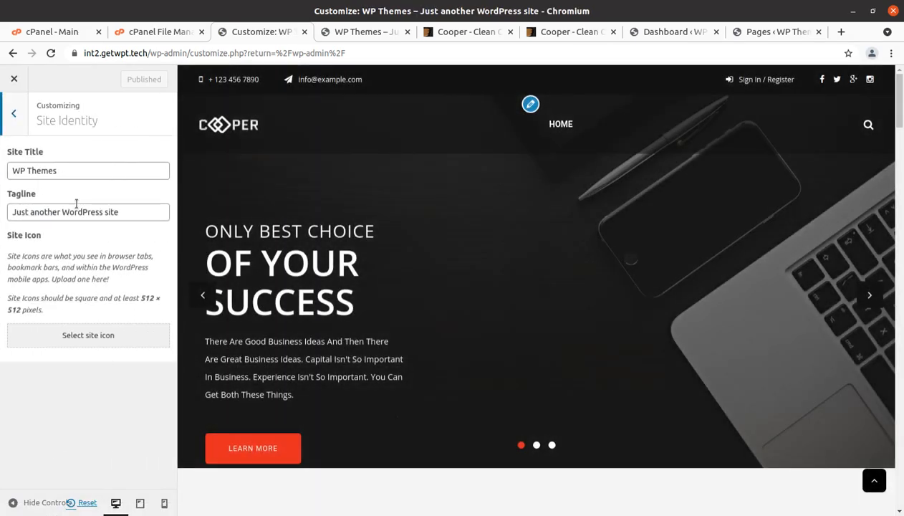
pyautogui.click(14, 113)
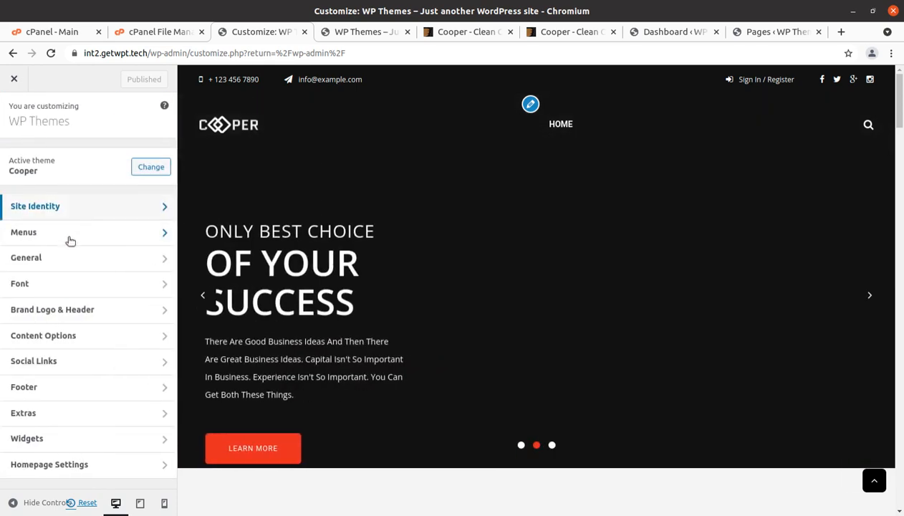
# Review the customizer's General color and preloader options and its Font options, returning to the section list.
pyautogui.click(75, 260)
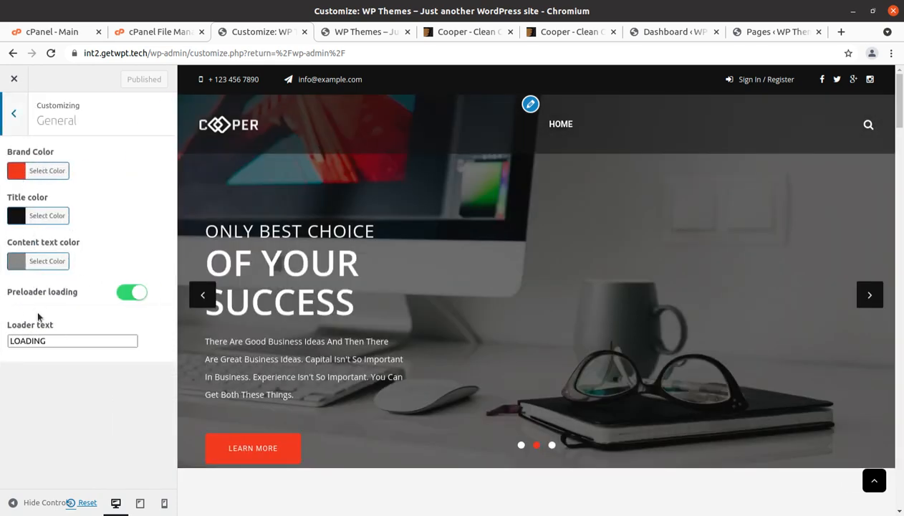
pyautogui.click(33, 346)
pyautogui.click(13, 113)
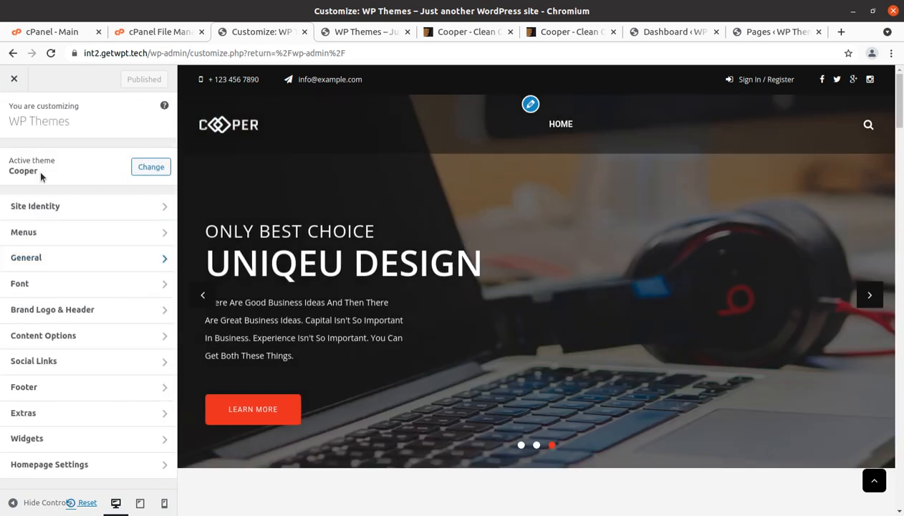
pyautogui.click(74, 281)
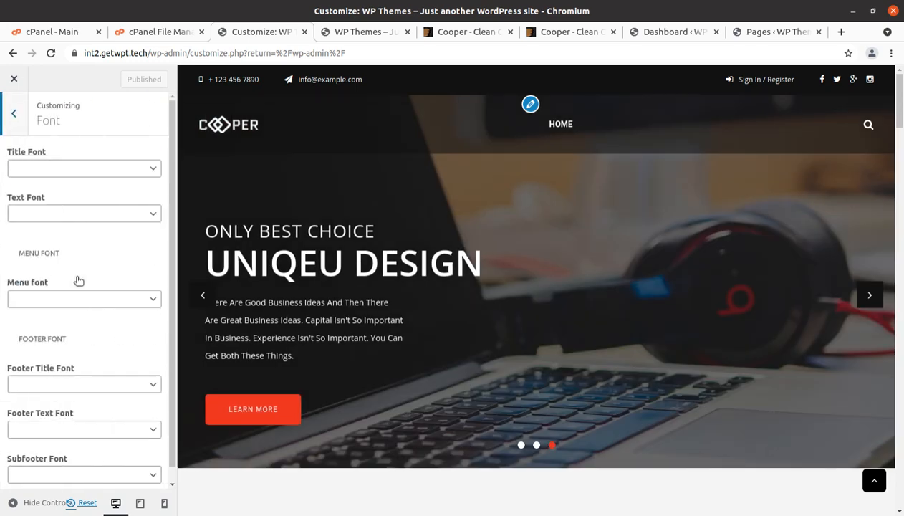
pyautogui.click(13, 114)
# Review the top bar options under Brand Logo & Header, highlight the phone number text, and return to the section list.
pyautogui.click(89, 312)
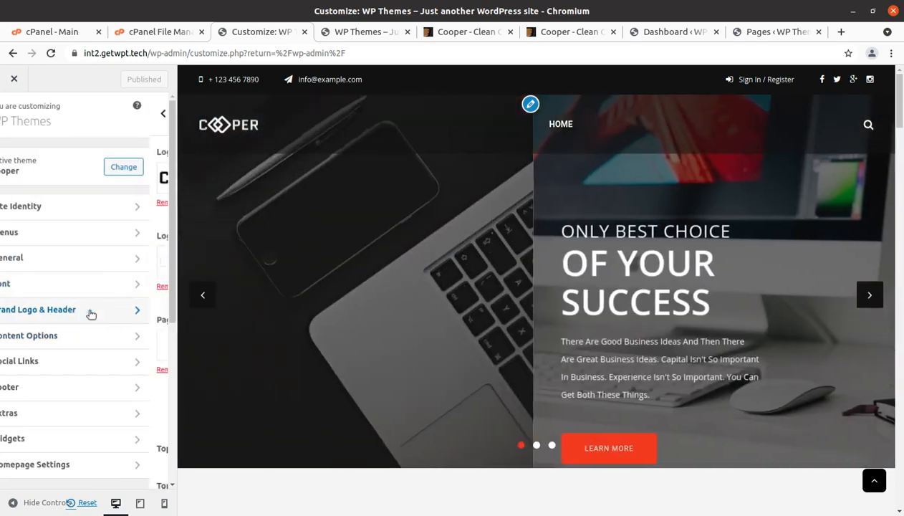
pyautogui.scroll(-4, 86, 237)
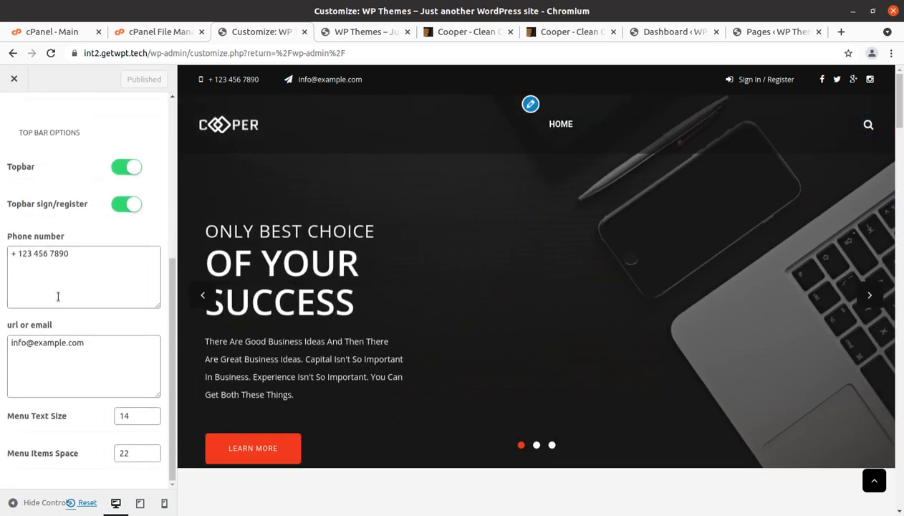
pyautogui.moveTo(91, 253); pyautogui.dragTo(10, 248)
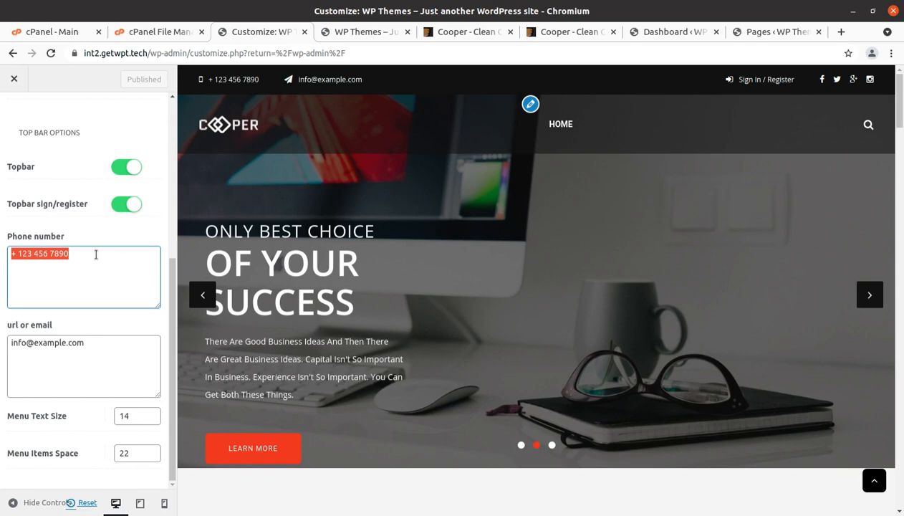
pyautogui.moveTo(95, 255); pyautogui.dragTo(8, 248)
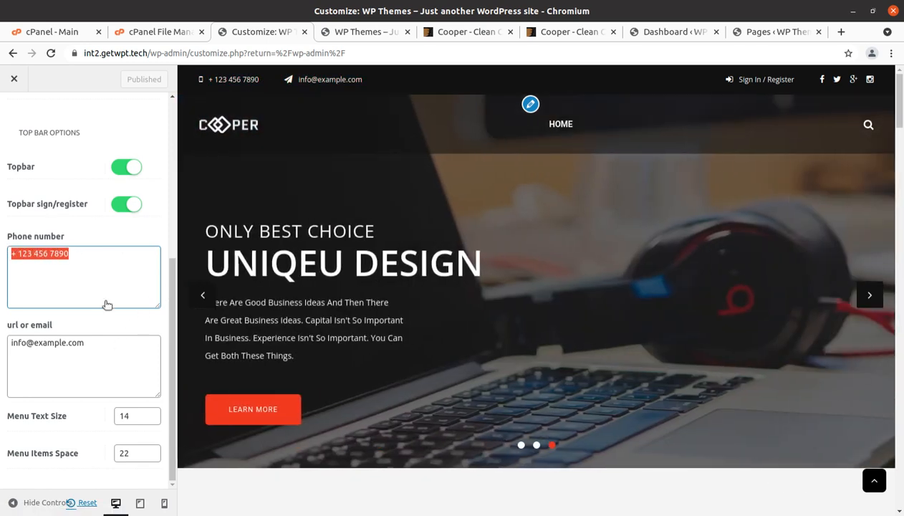
pyautogui.scroll(5, 32, 172)
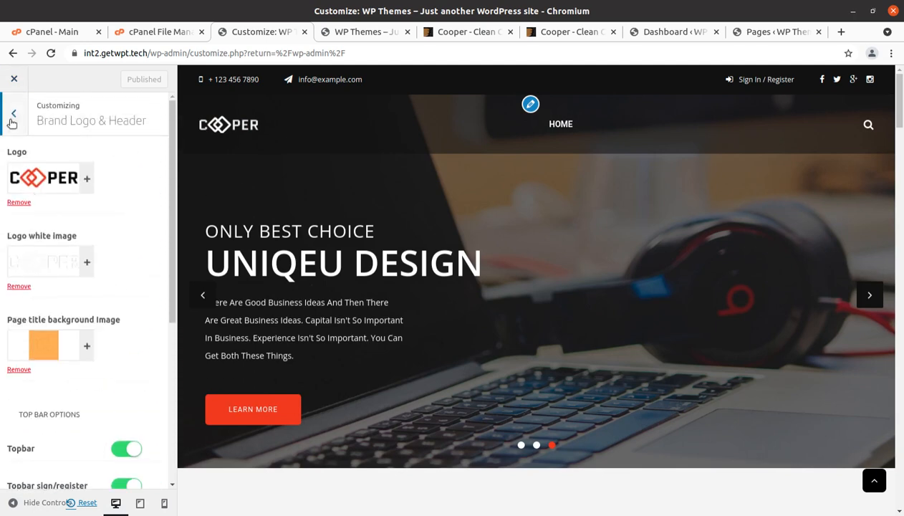
pyautogui.click(13, 116)
# Review the Content Options section and close the customizer to return to the dashboard.
pyautogui.click(68, 334)
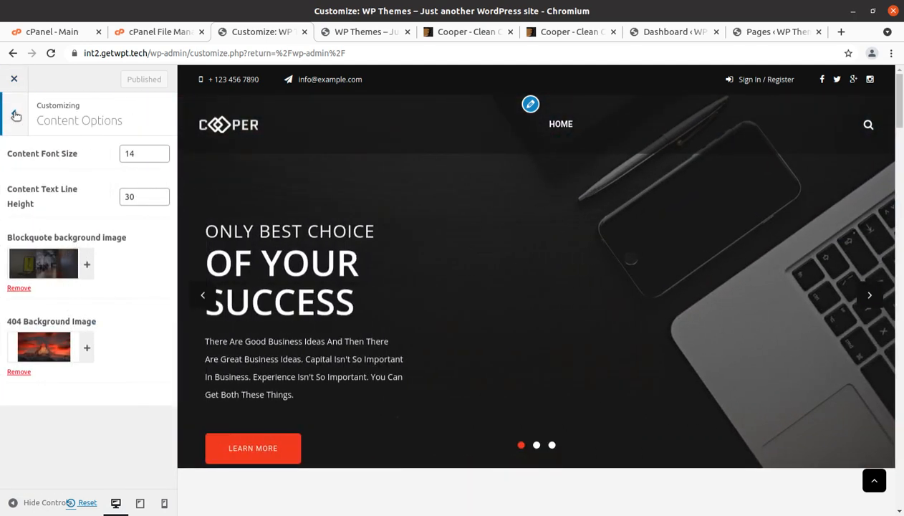
pyautogui.click(13, 114)
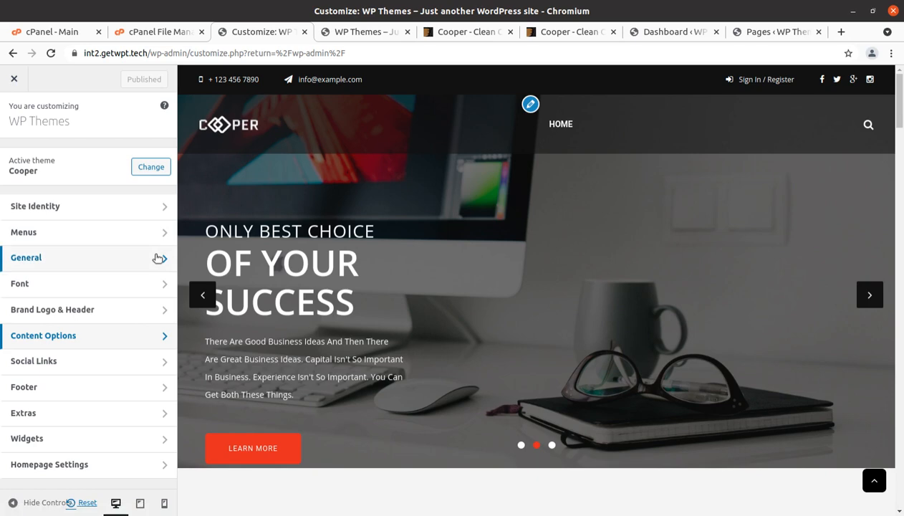
pyautogui.click(13, 79)
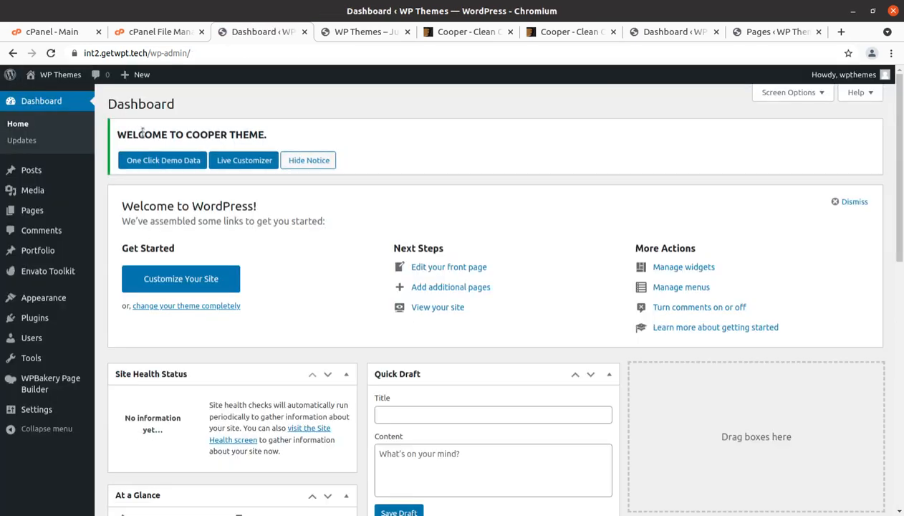
# Open the live site in a new tab and review its header, service blocks and recent work portfolio.
pyautogui.moveTo(49, 76)
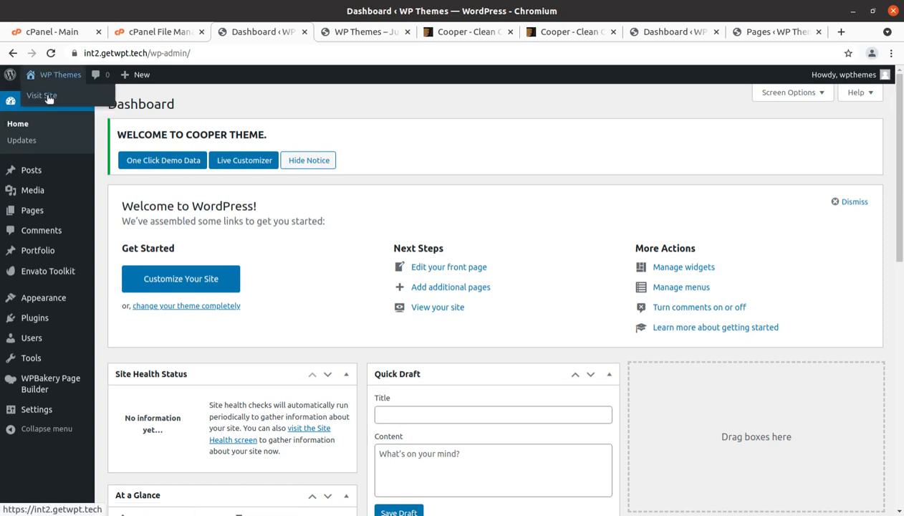
pyautogui.middleClick(49, 99)
pyautogui.click(316, 34)
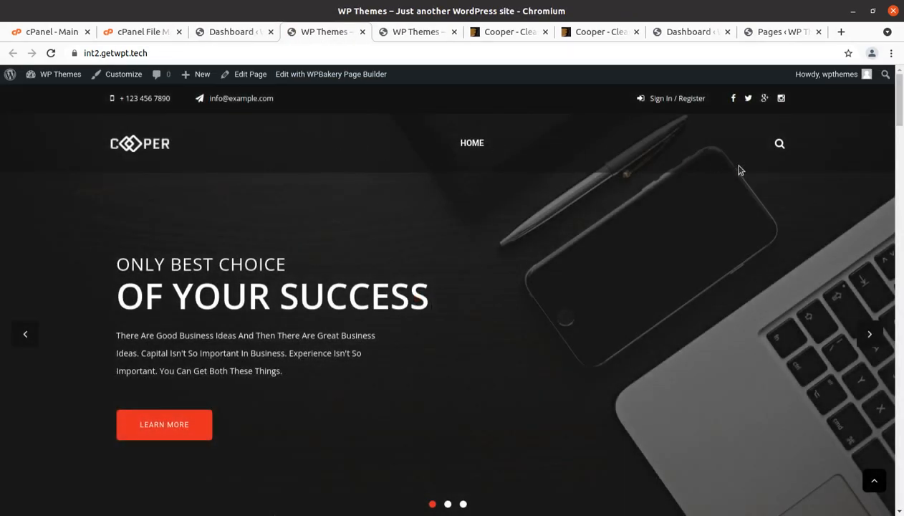
pyautogui.scroll(-5, 739, 169)
pyautogui.scroll(-4, 724, 172)
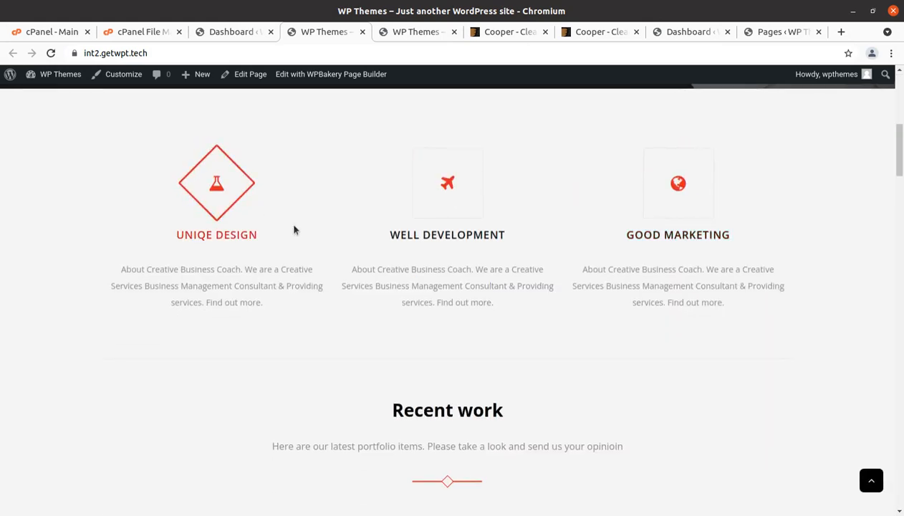
pyautogui.scroll(-8, 298, 230)
pyautogui.scroll(-3, 299, 229)
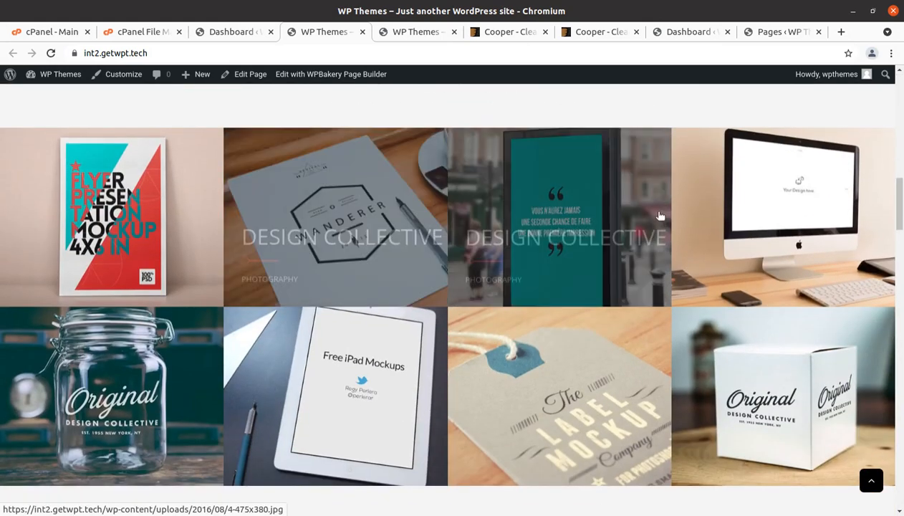
# Review the rest of the home page, from the blog posts through the team and clients sections to the footer.
pyautogui.scroll(-4, 659, 215)
pyautogui.scroll(-10, 661, 215)
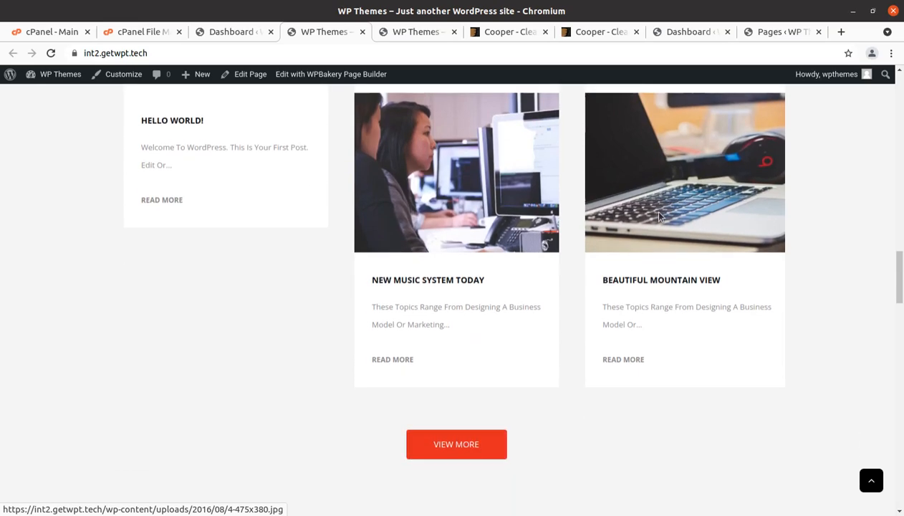
pyautogui.scroll(-7, 661, 217)
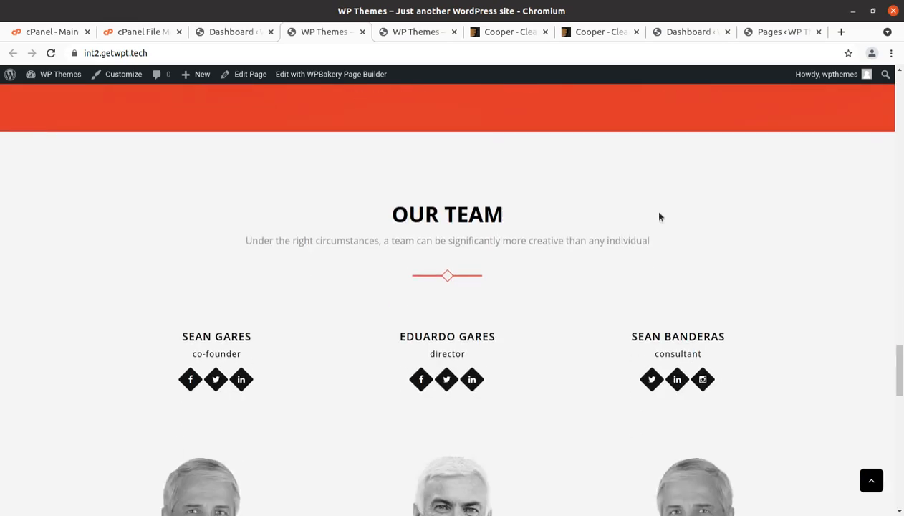
pyautogui.scroll(-3, 585, 216)
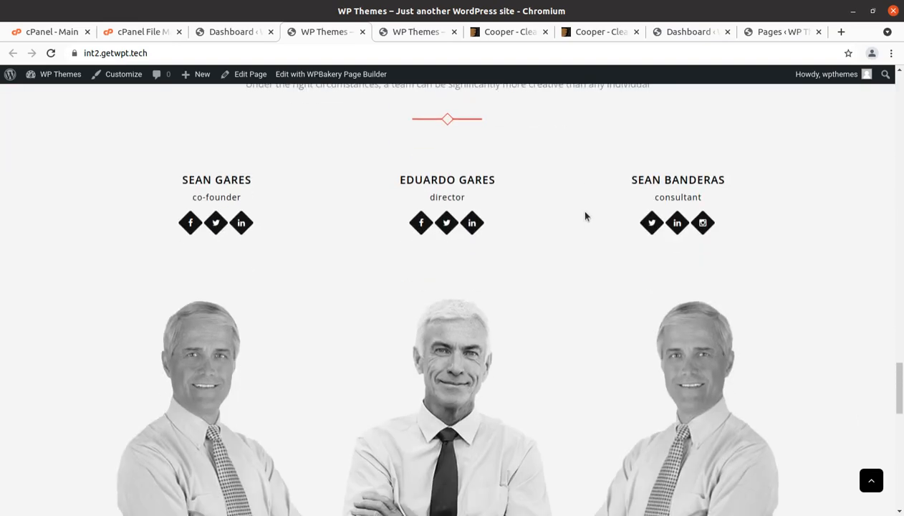
pyautogui.scroll(-9, 394, 248)
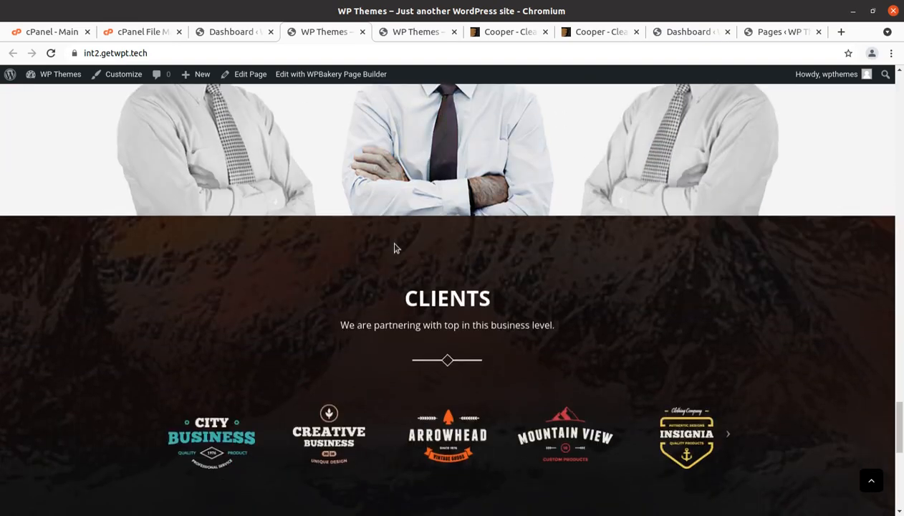
pyautogui.scroll(-5, 394, 248)
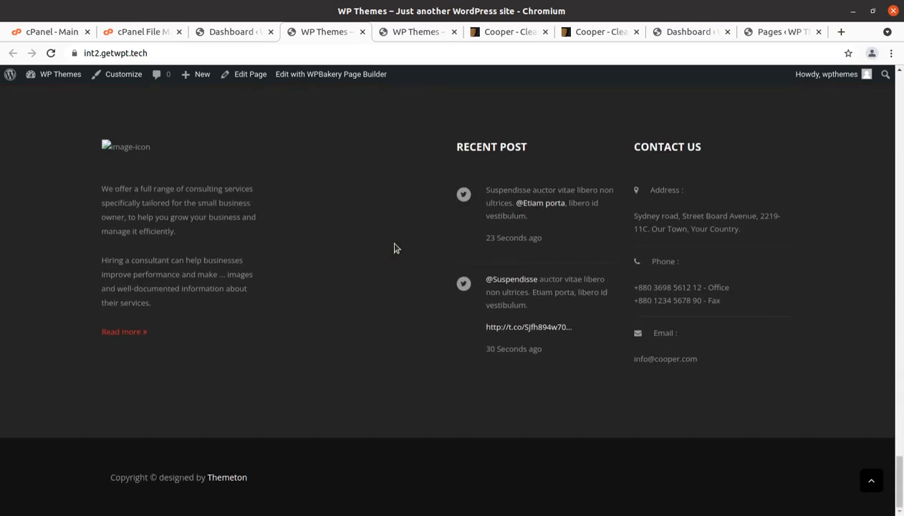
# Look through the older home page tab and the two ThemeForest Cooper tabs, ending on the second dashboard tab.
pyautogui.click(412, 31)
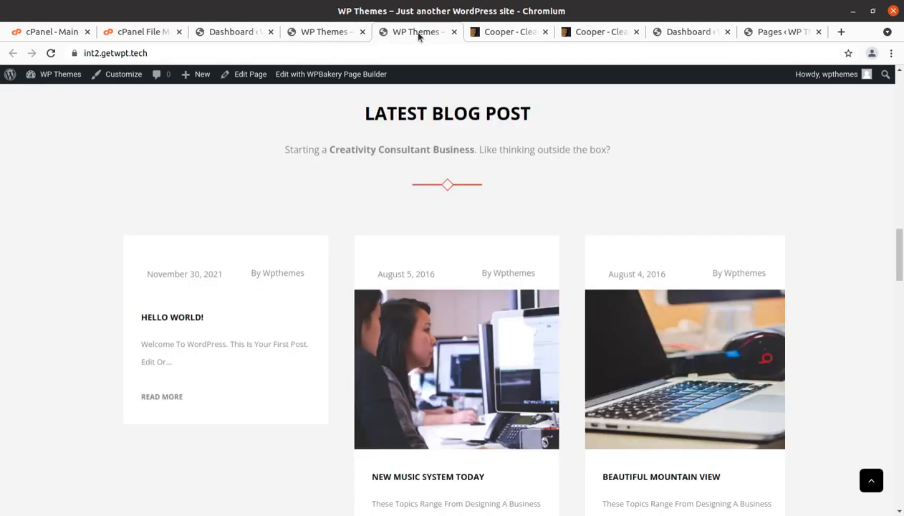
pyautogui.click(495, 31)
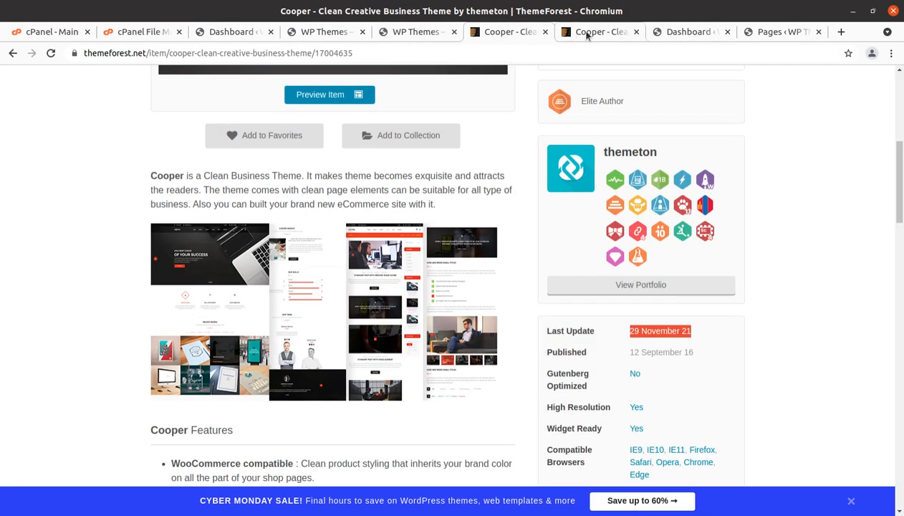
pyautogui.click(587, 32)
pyautogui.click(684, 31)
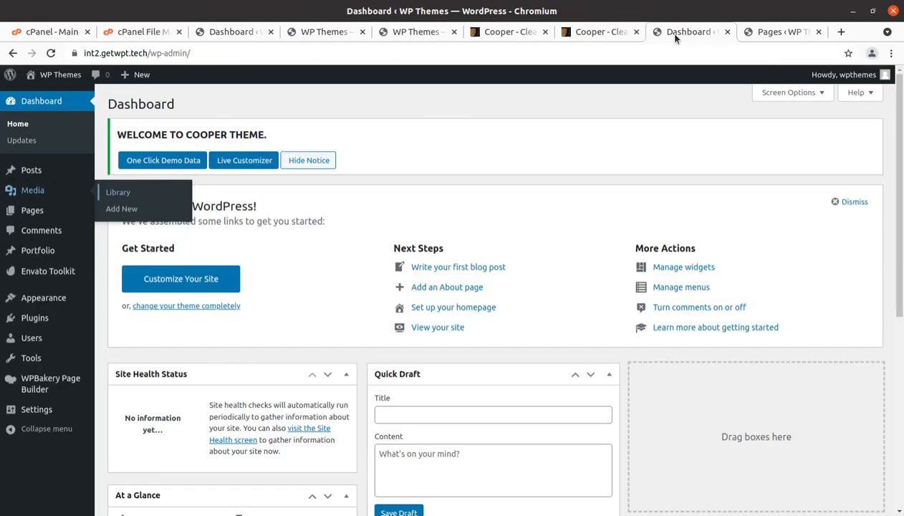
# Close the duplicate dashboard tab and the Pages tab, and look over the blog posts in the ThemeForest Cooper preview.
pyautogui.click(727, 33)
pyautogui.click(730, 33)
pyautogui.scroll(3, 242, 330)
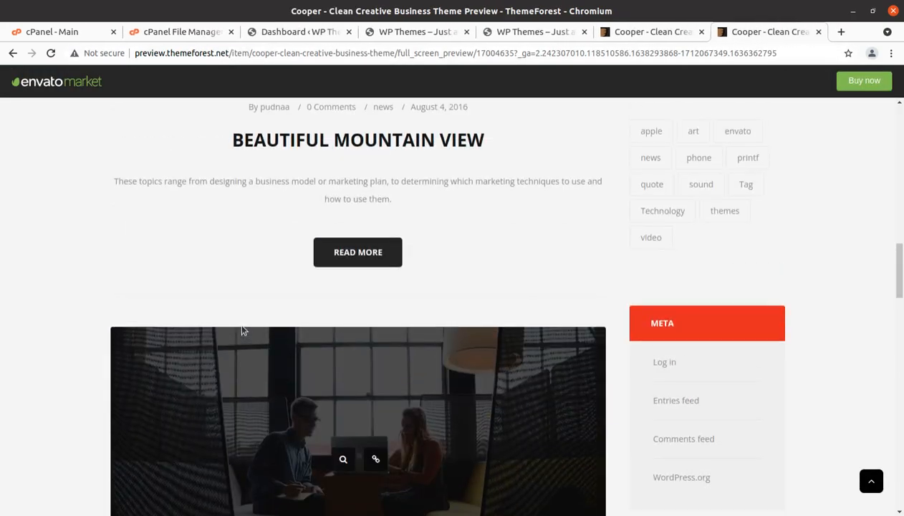
pyautogui.scroll(8, 242, 331)
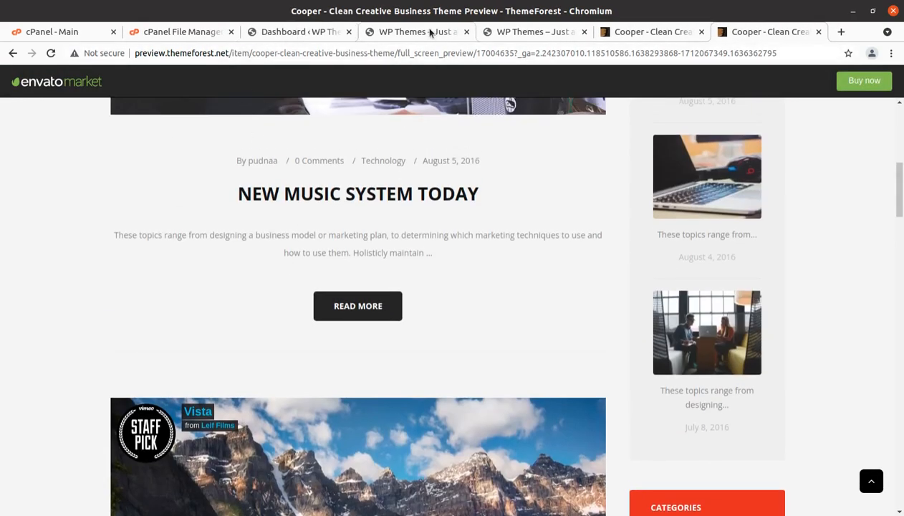
# Switch to the first WP Themes home page tab and review it from the team section up to the service blocks, slider and header.
pyautogui.click(430, 32)
pyautogui.scroll(10, 219, 237)
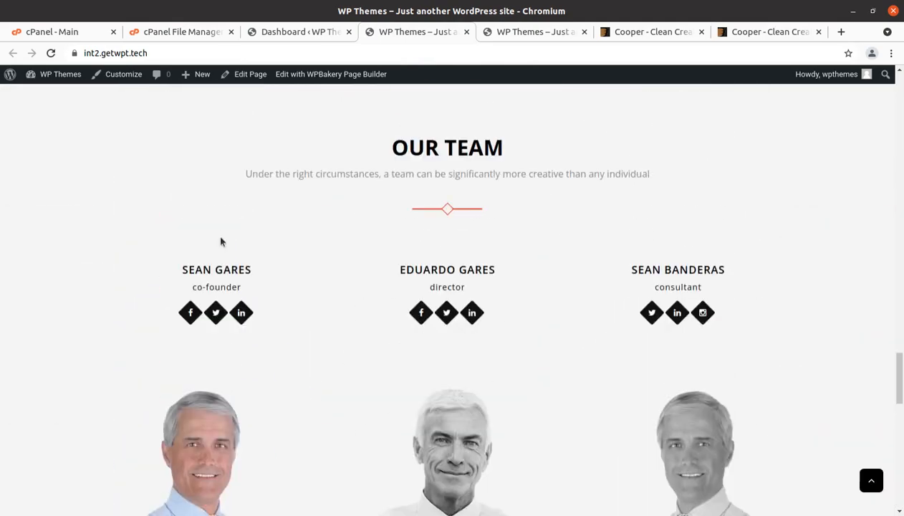
pyautogui.scroll(15, 221, 241)
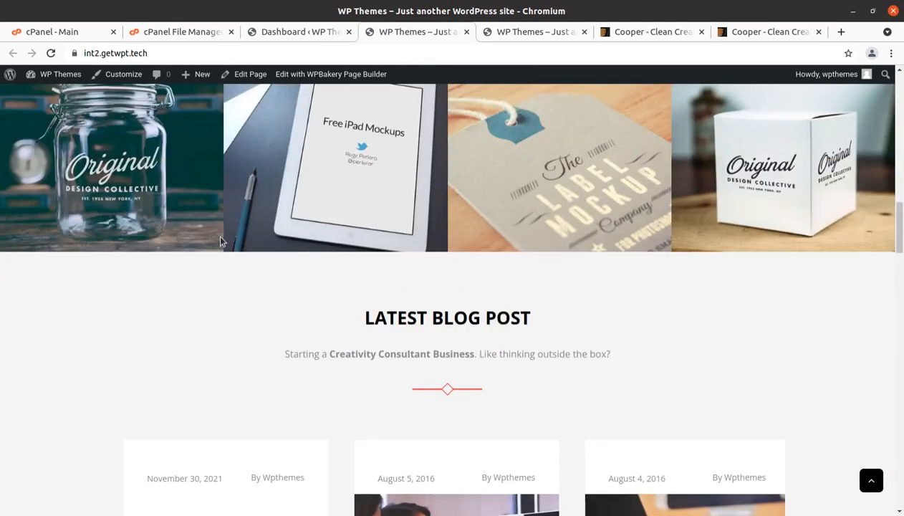
pyautogui.scroll(15, 221, 241)
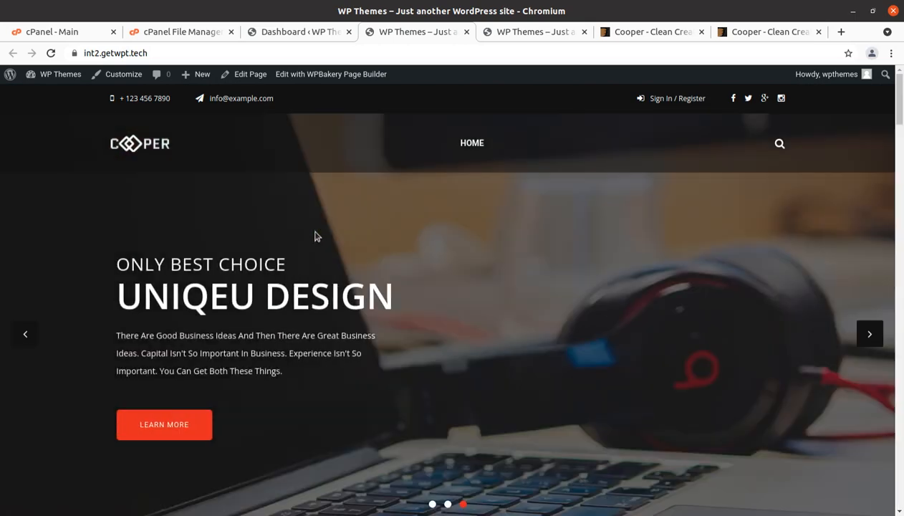
pyautogui.scroll(-5, 316, 237)
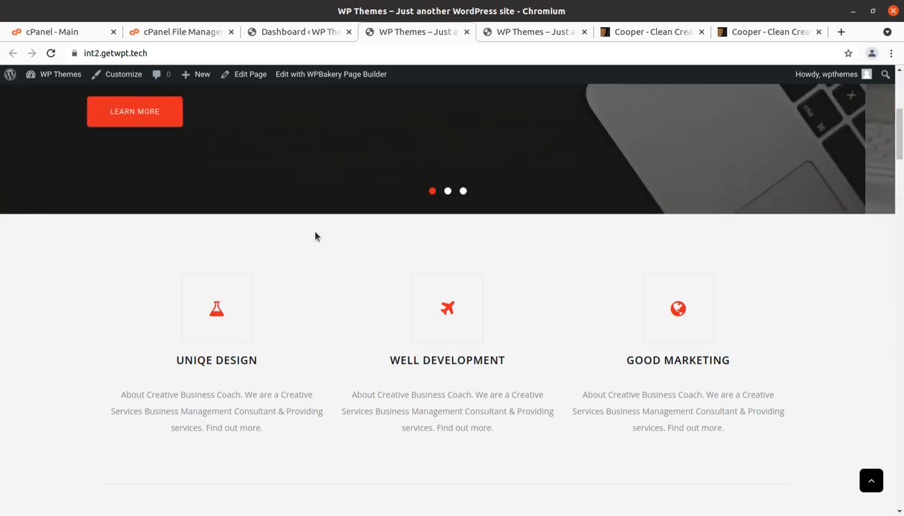
pyautogui.scroll(3, 316, 236)
pyautogui.scroll(2, 315, 231)
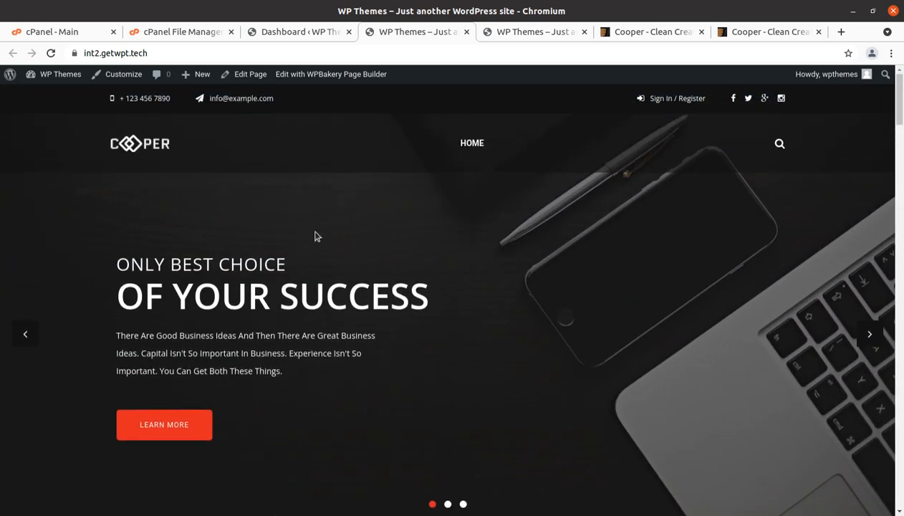